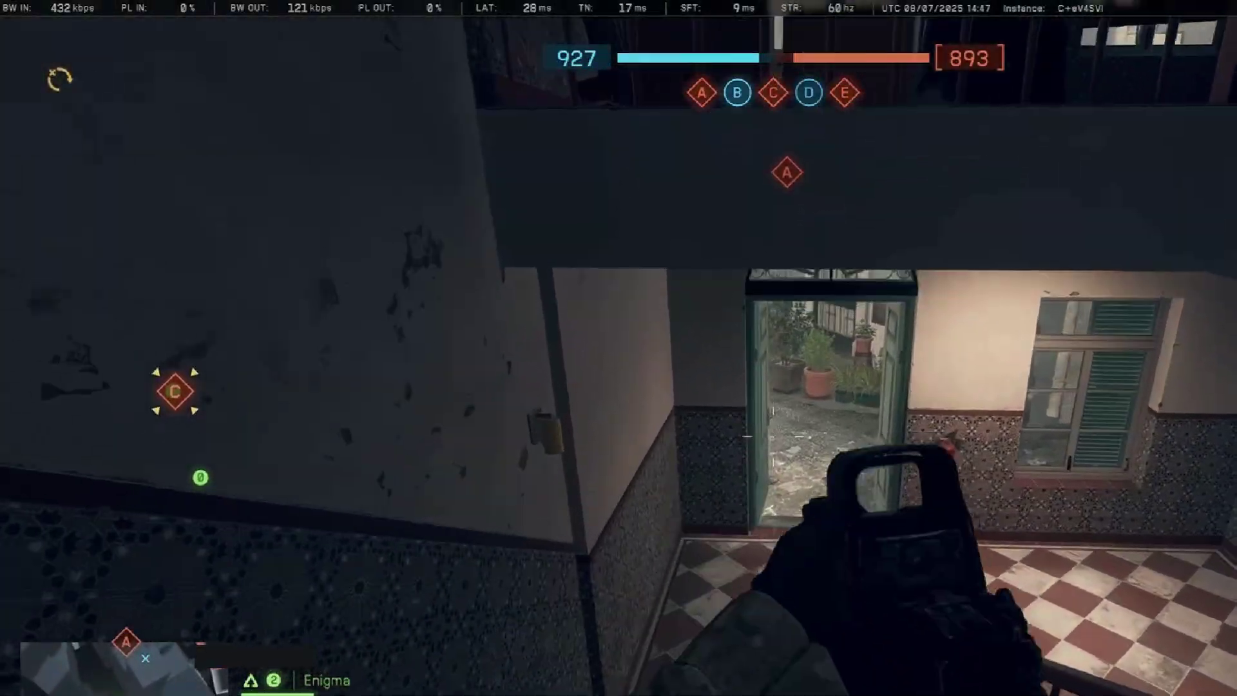
pyautogui.press('w')
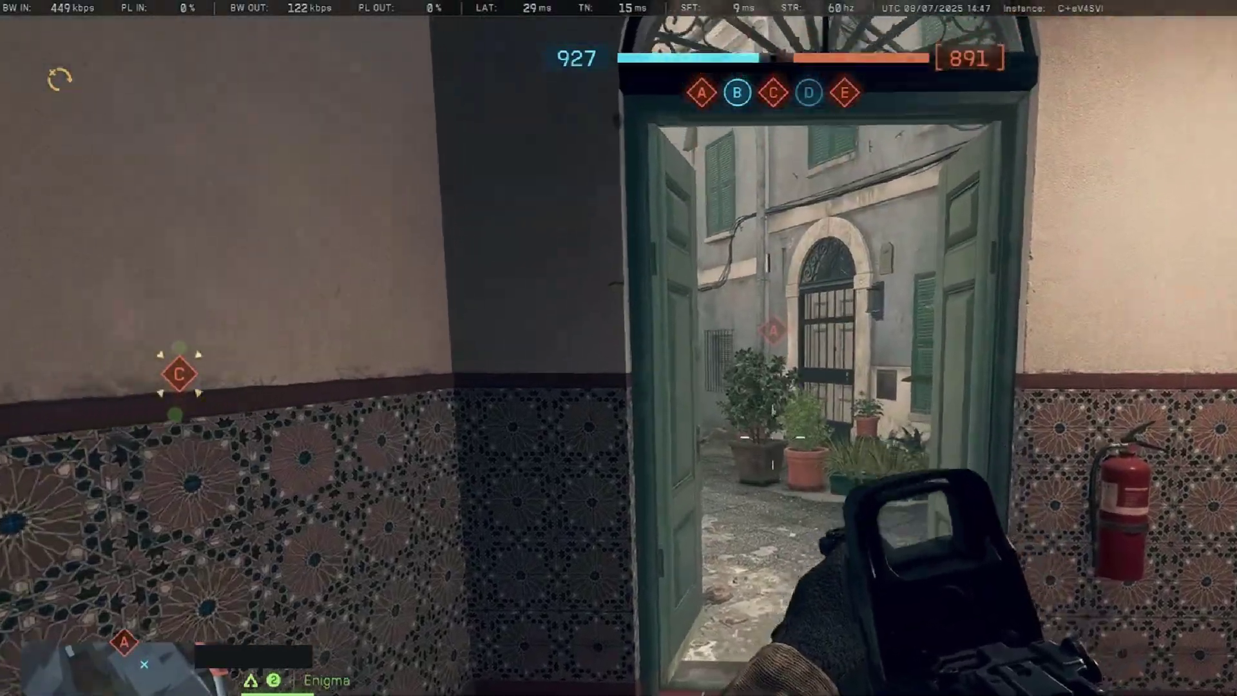
pyautogui.press('w')
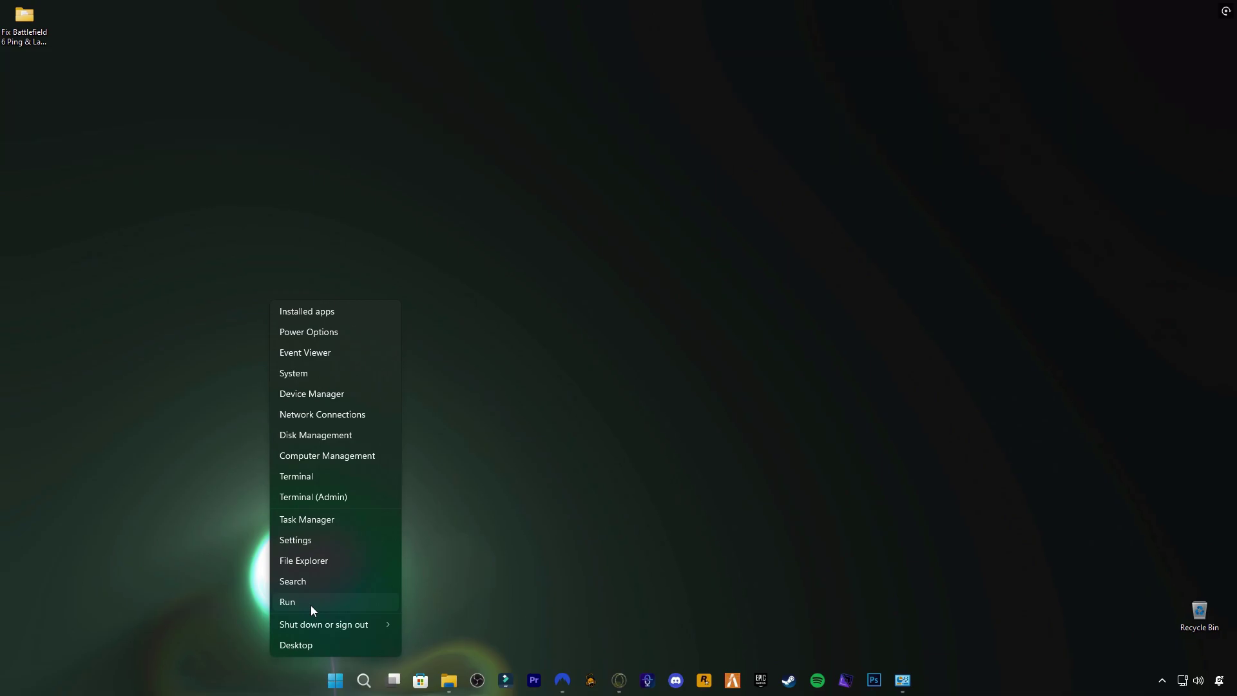
# Launch Registry Editor by running the regedit command
pyautogui.click(311, 606)
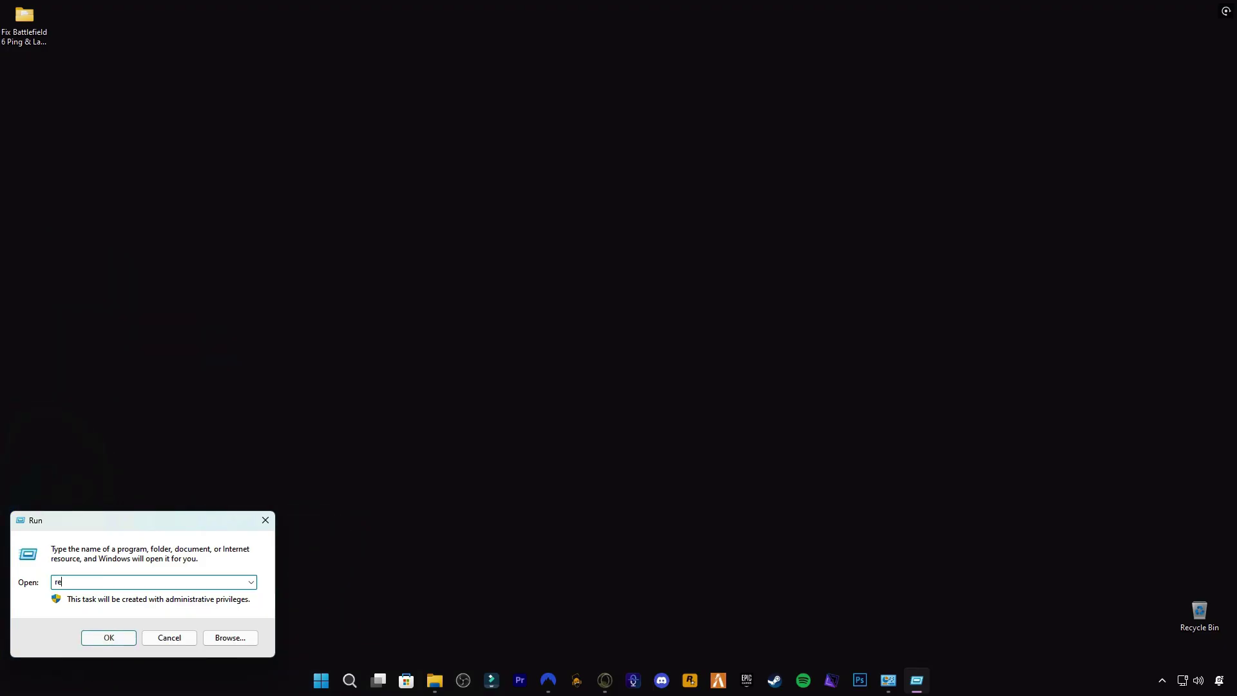
pyautogui.write('reg')
pyautogui.write('ed')
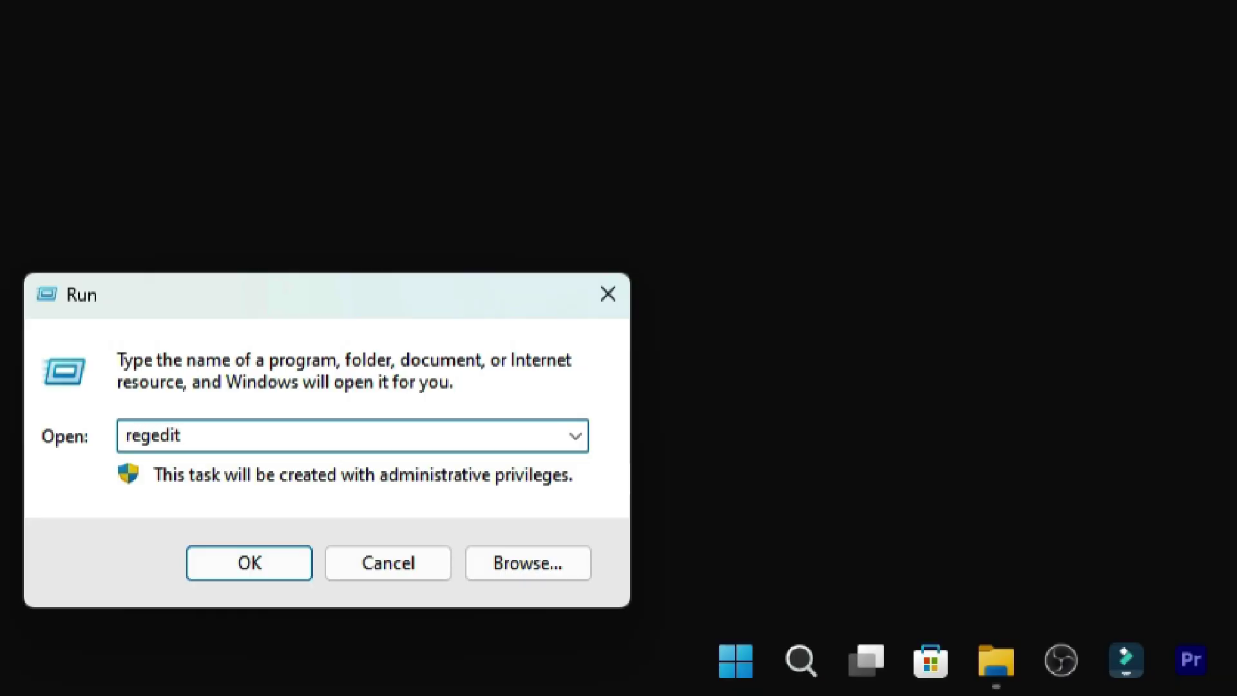
pyautogui.write('it')
pyautogui.click(247, 570)
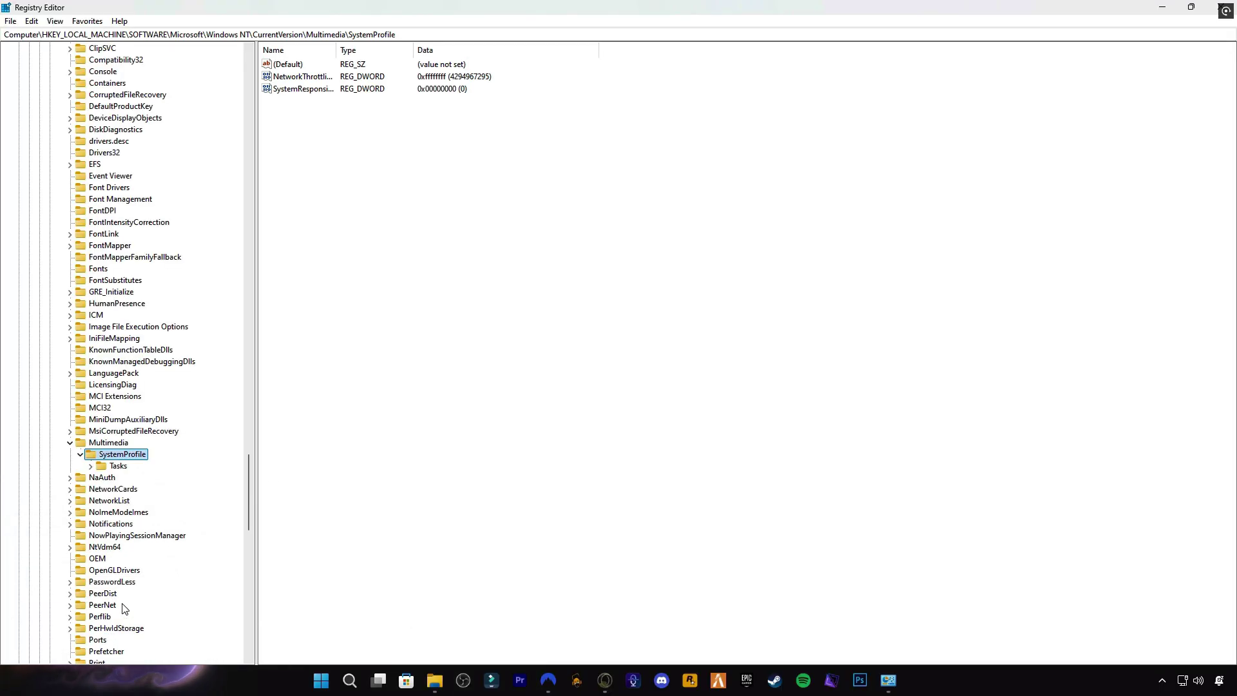
# Go to the registry key HKEY_LOCAL_MACHINE\SOFTWARE\Microsoft\Windows NT\CurrentVersion\Multimedia\SystemProfile
pyautogui.scroll(20, 116, 258)
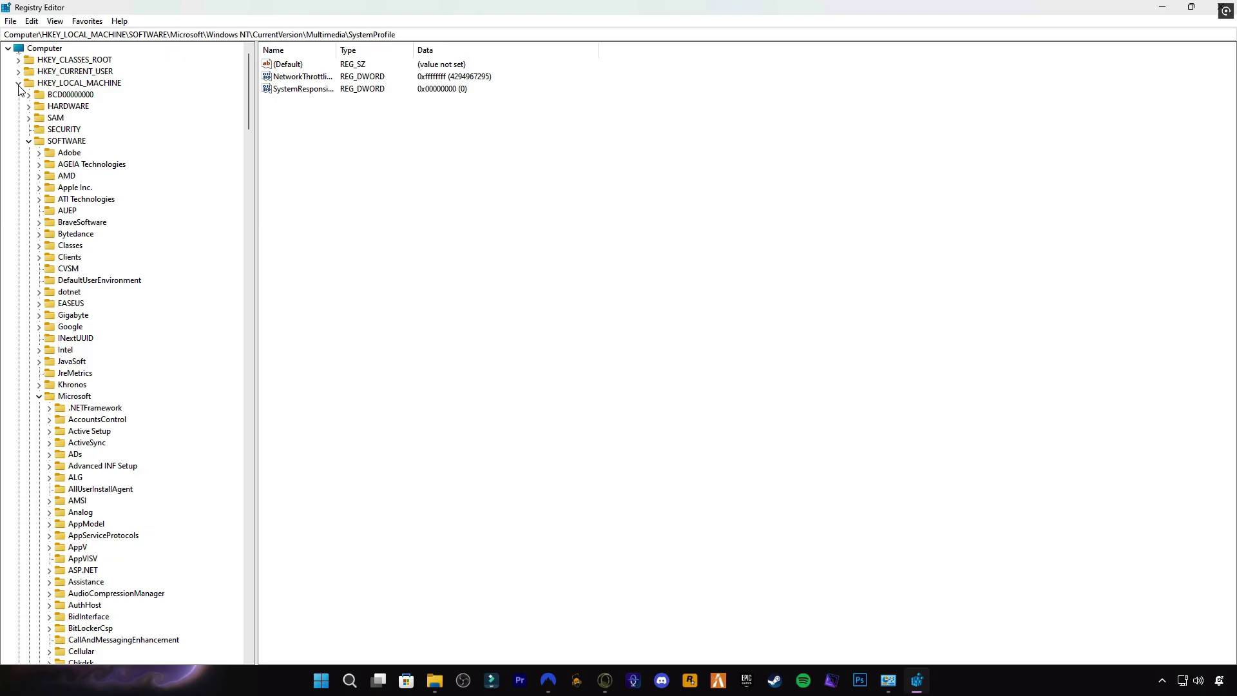
pyautogui.doubleClick(19, 84)
pyautogui.click(29, 141)
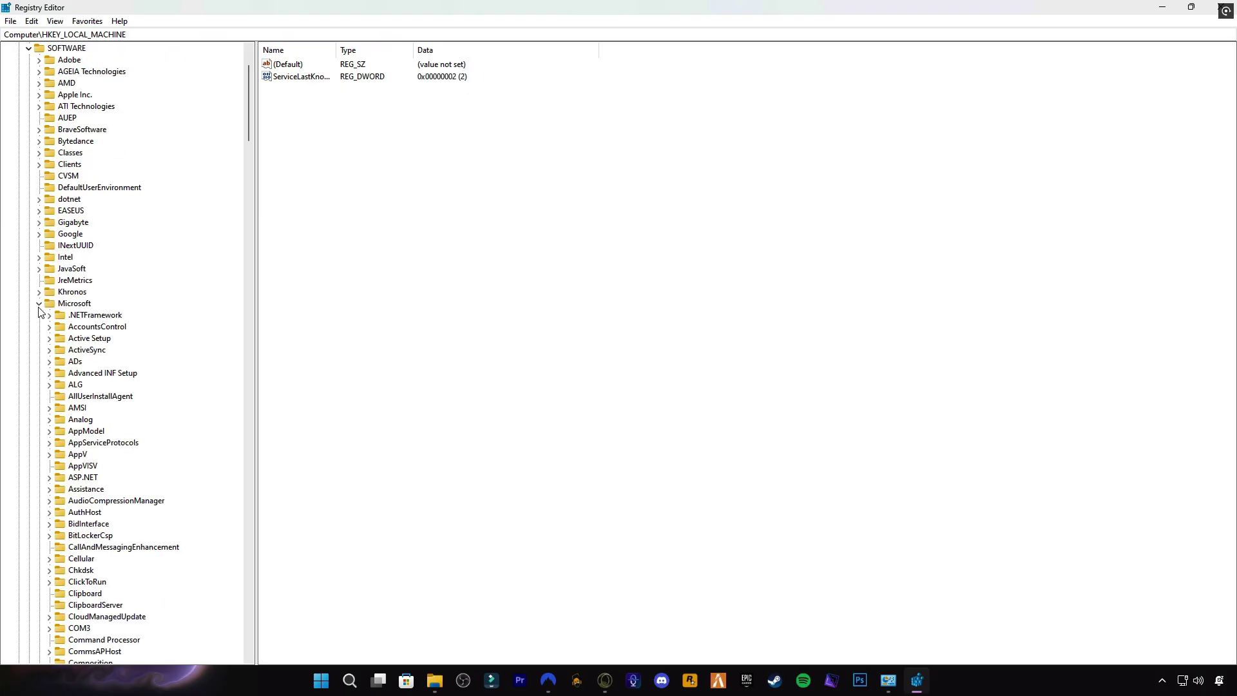
pyautogui.scroll(-20, 103, 370)
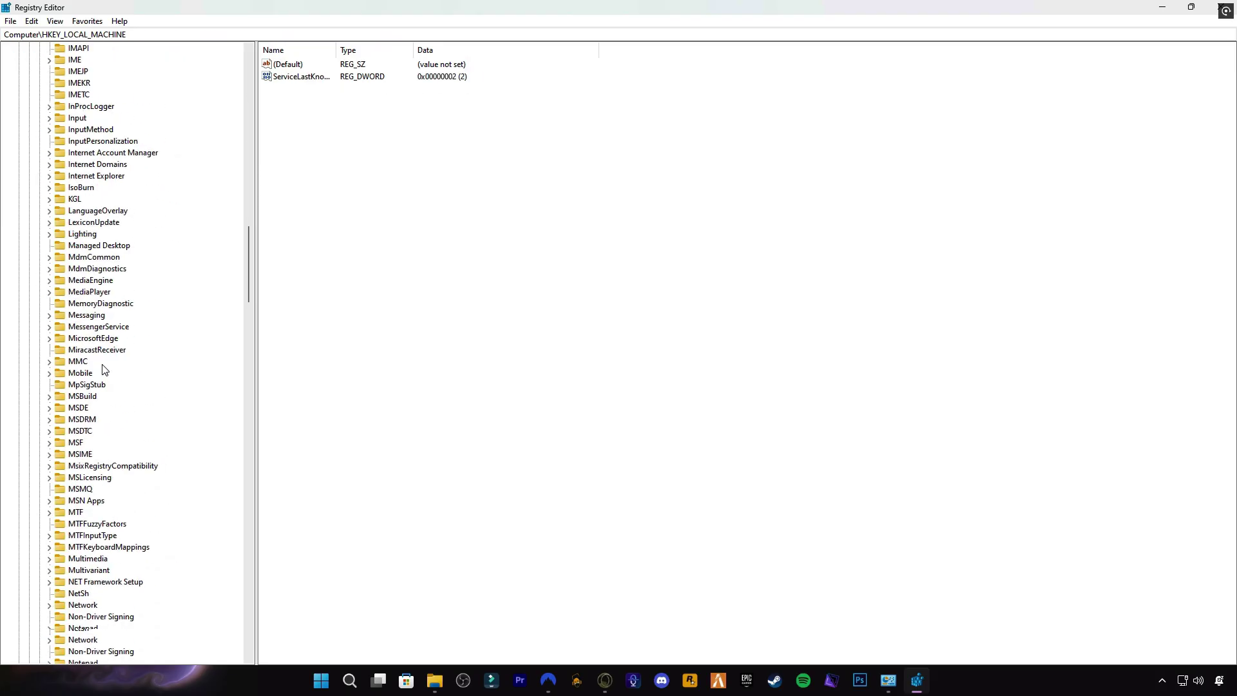
pyautogui.scroll(-20, 103, 370)
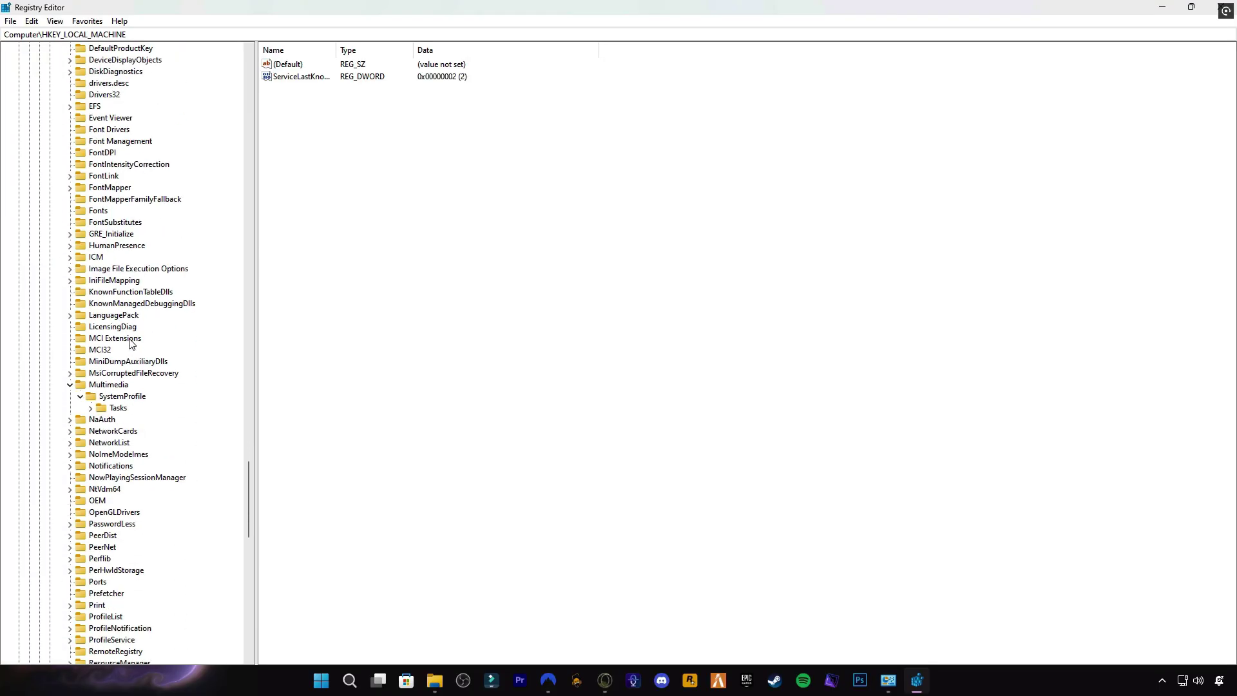
pyautogui.click(126, 397)
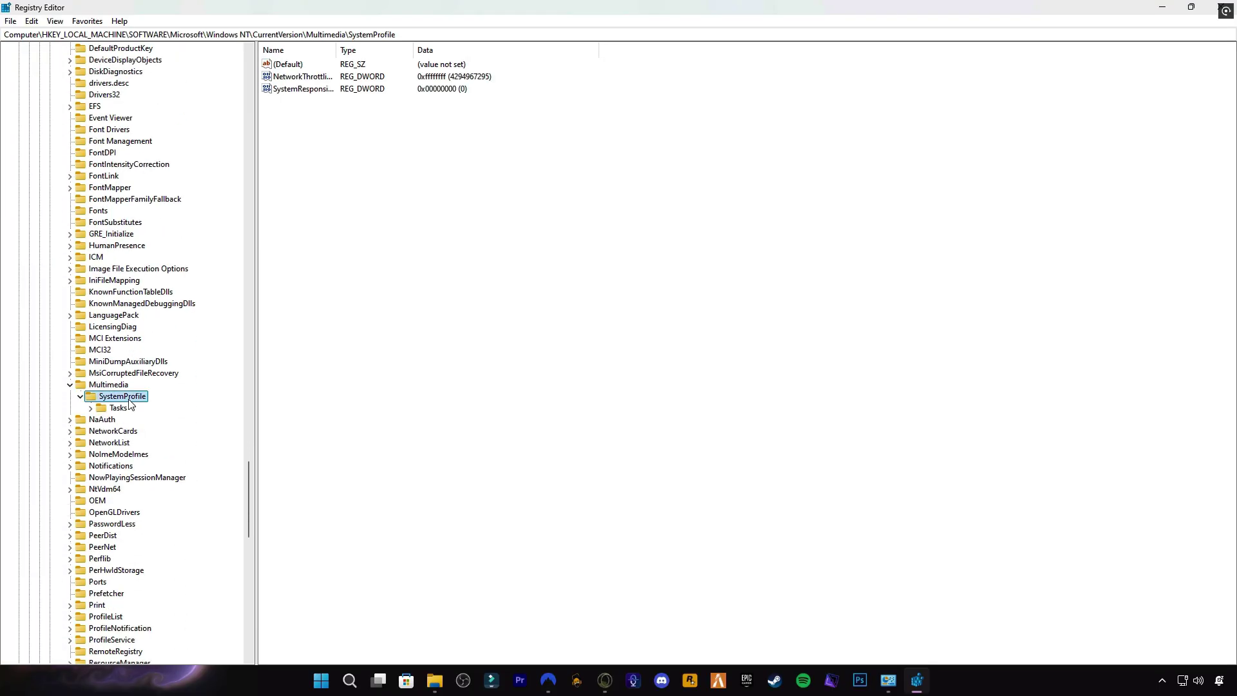
# Set the NetworkThrottlingIndex value to hexadecimal ffffffff in the SystemProfile key and close Registry Editor
pyautogui.doubleClick(310, 78)
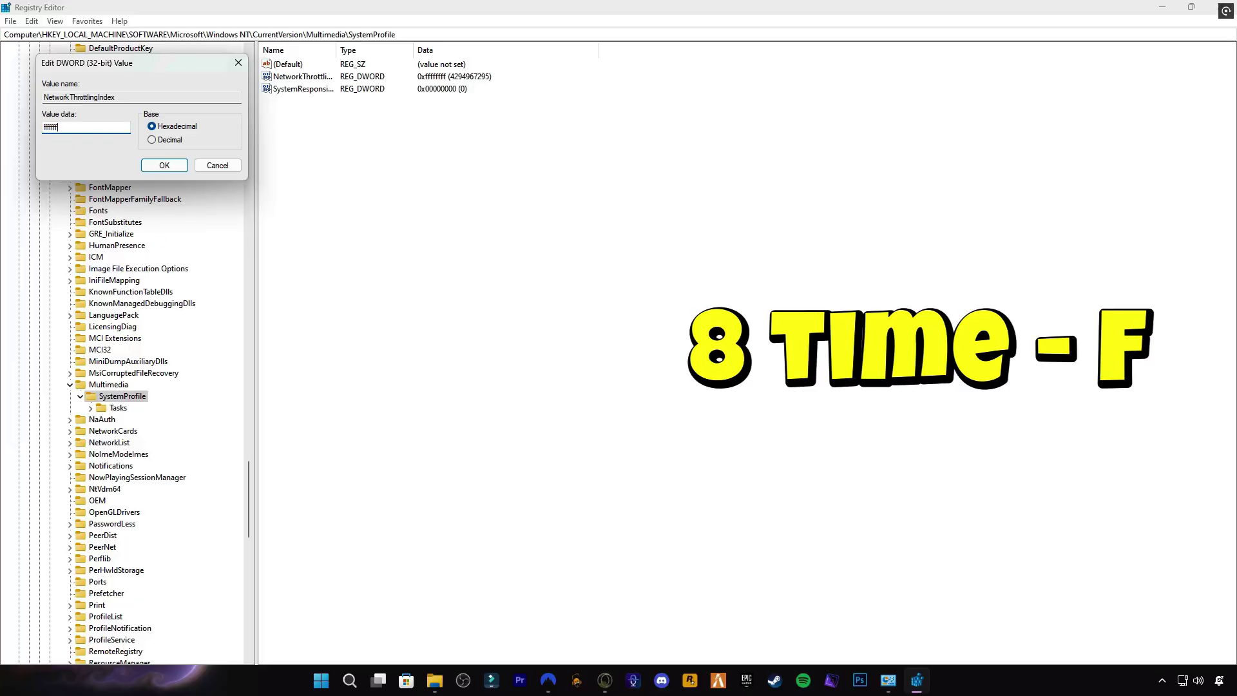
pyautogui.click(164, 166)
pyautogui.moveTo(395, 35); pyautogui.dragTo(96, 34)
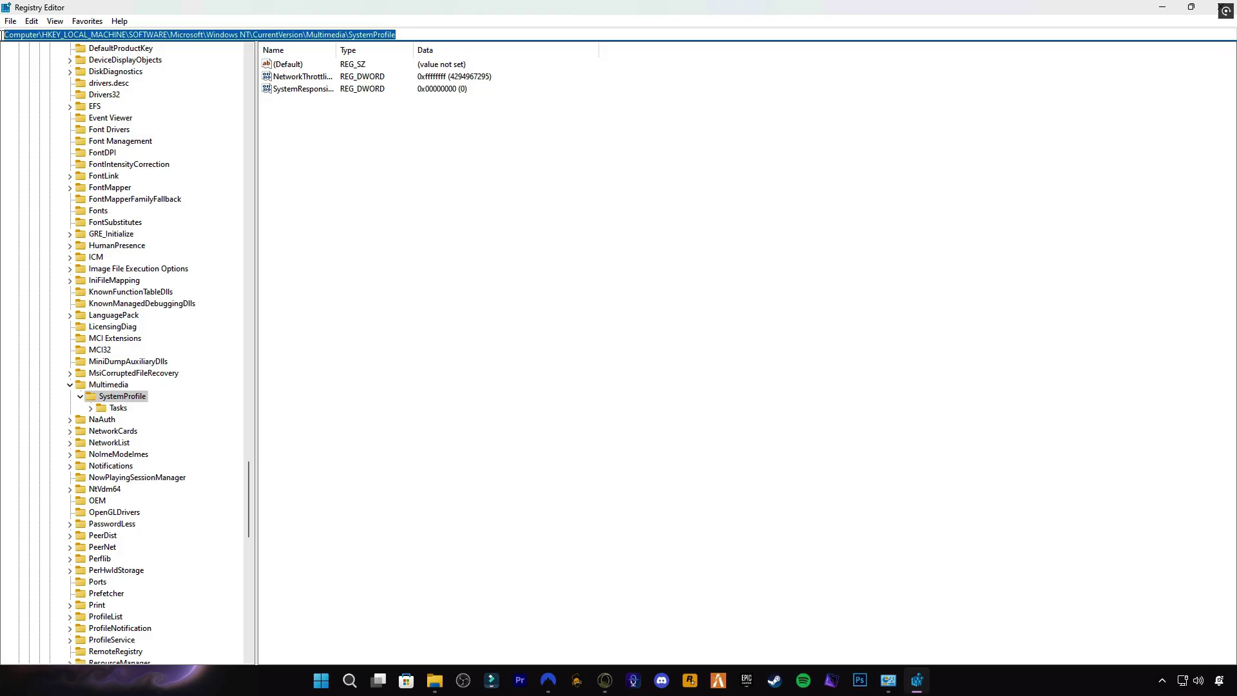
pyautogui.moveTo(204, 33); pyautogui.dragTo(411, 33)
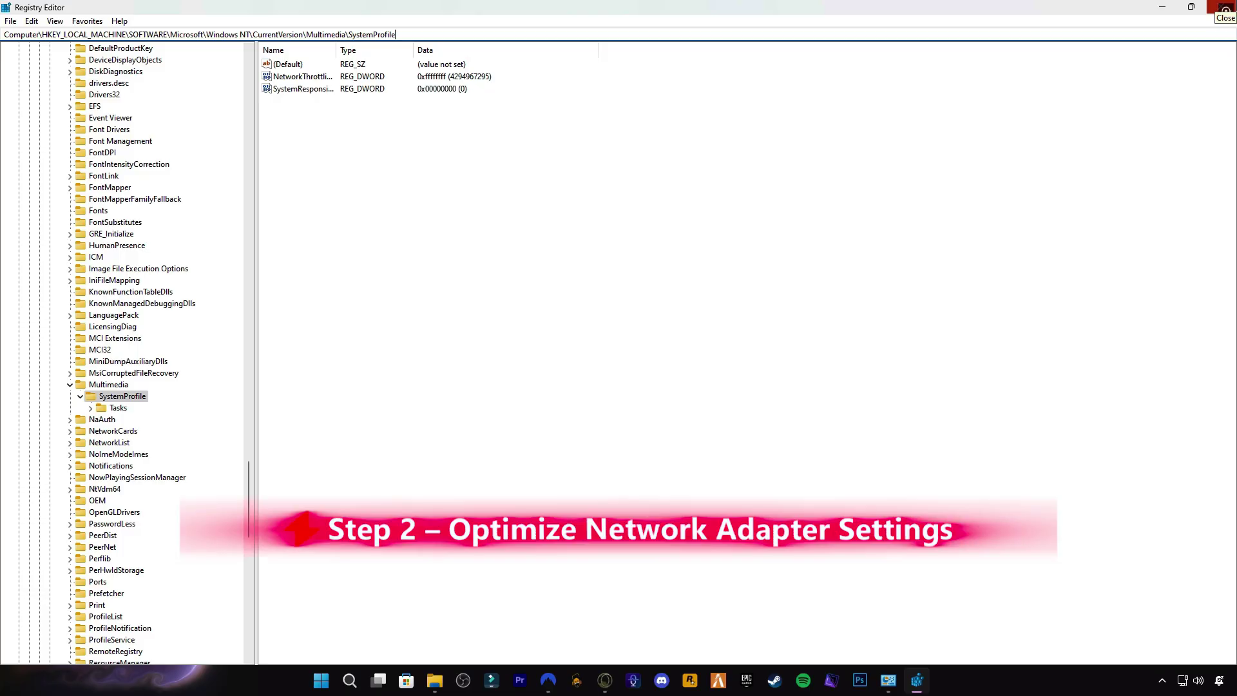
pyautogui.click(1225, 10)
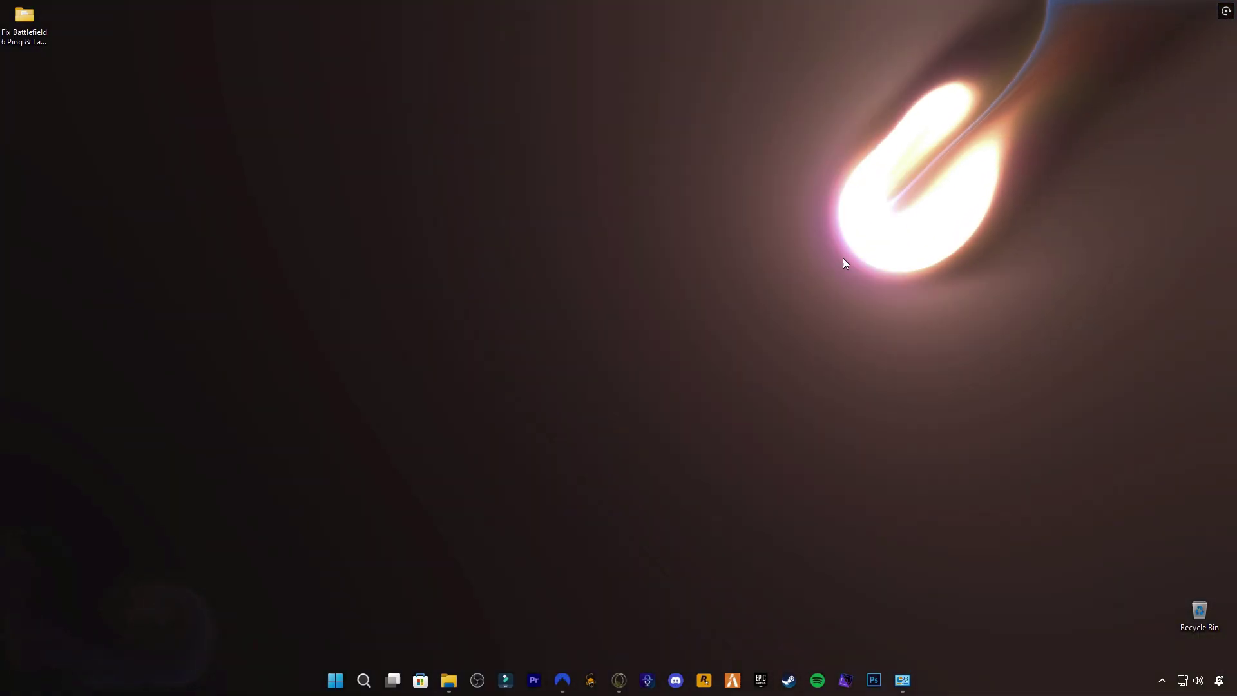
# Search Windows for "device manager" and open Device Manager
pyautogui.click(363, 680)
pyautogui.write('device ma')
pyautogui.write('nager')
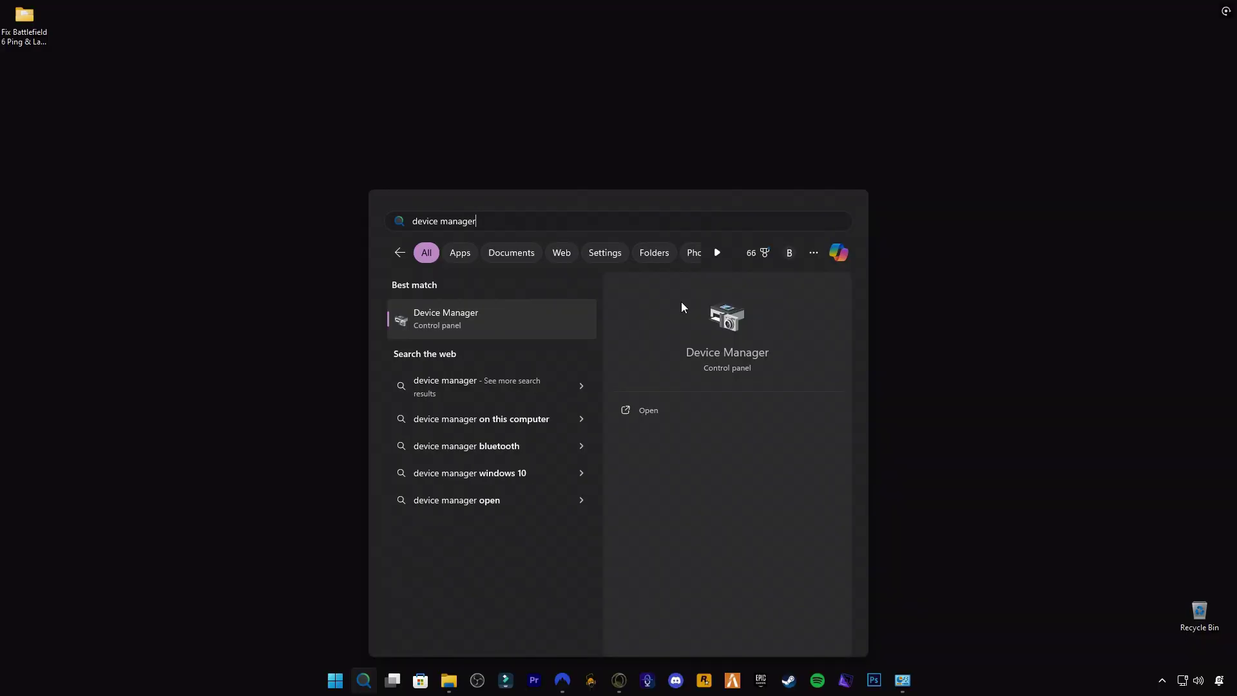
pyautogui.click(451, 319)
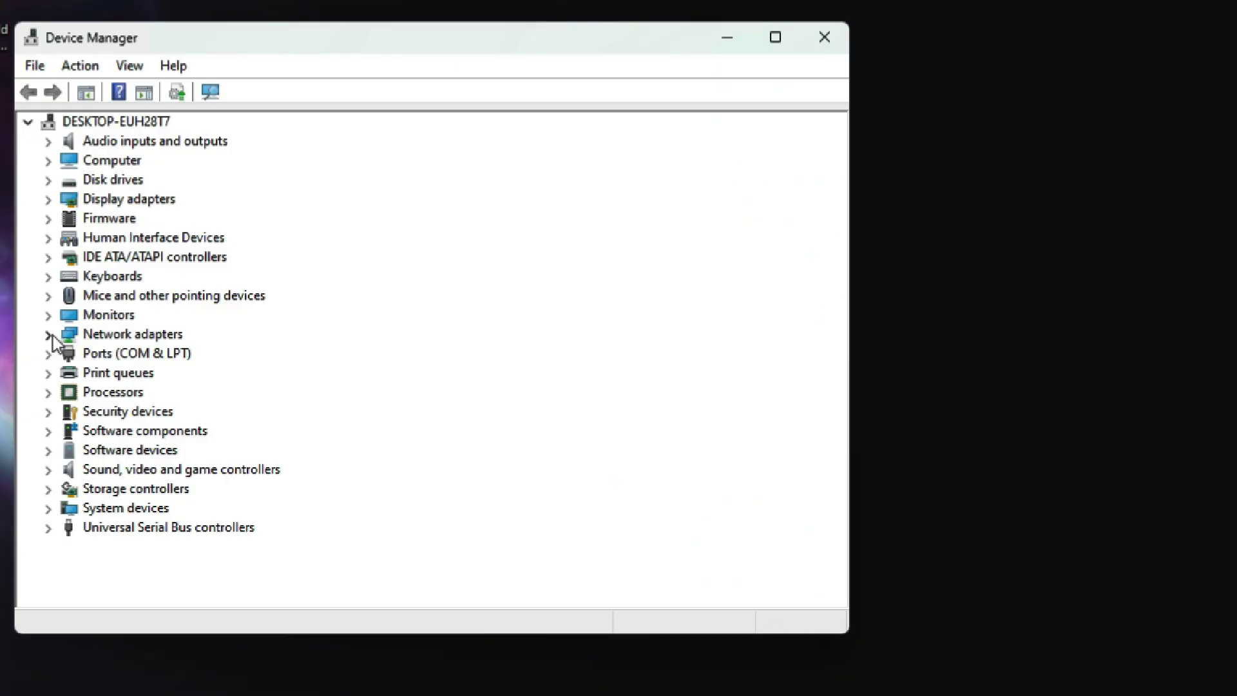
# Open the advanced properties of the Realtek Gaming GbE Family Controller network adapter
pyautogui.click(52, 335)
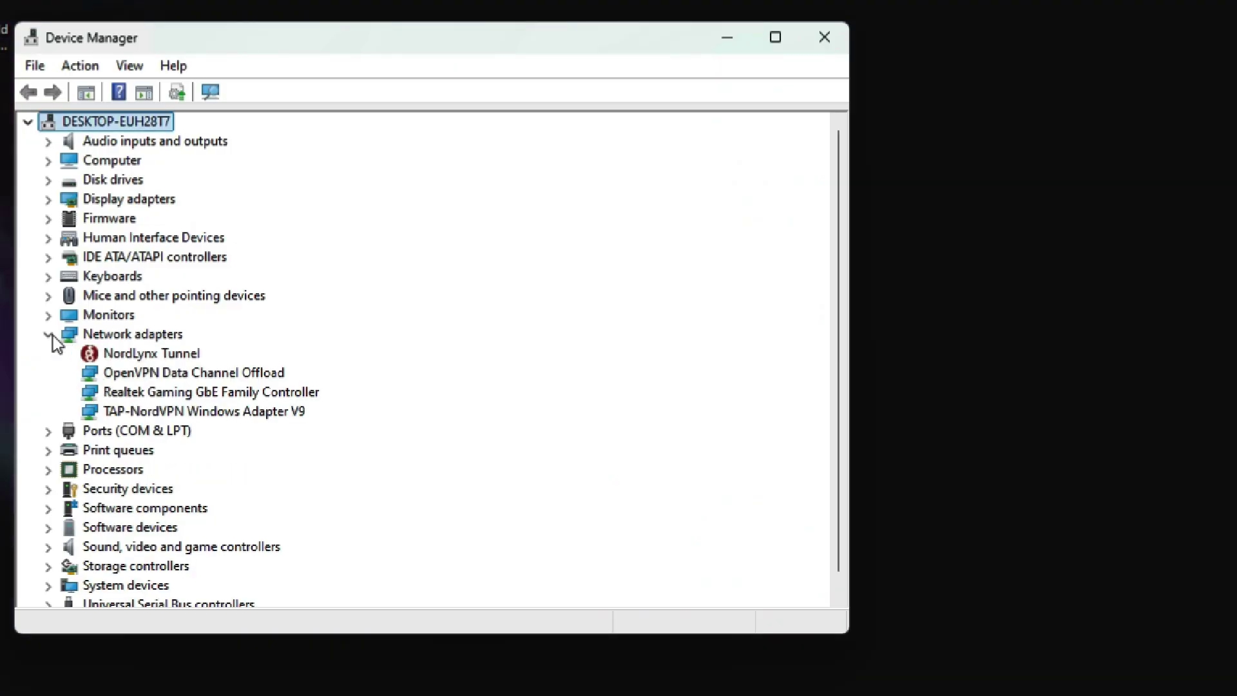
pyautogui.rightClick(181, 395)
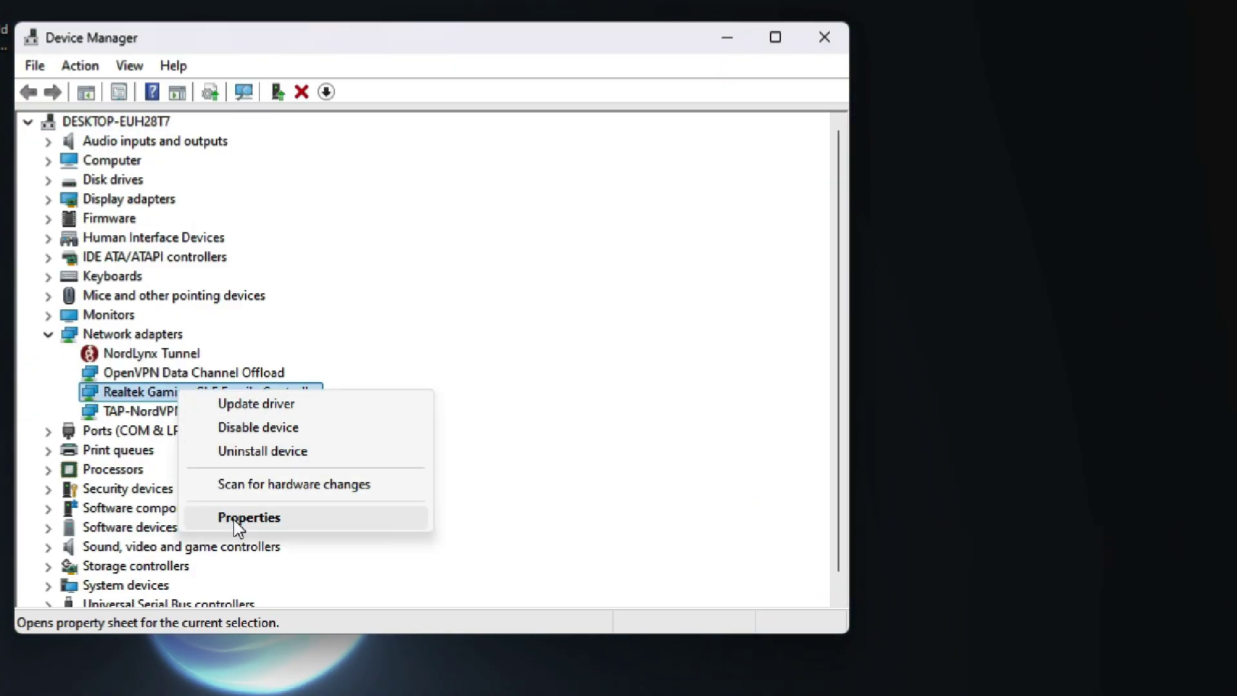
pyautogui.click(240, 519)
pyautogui.click(391, 145)
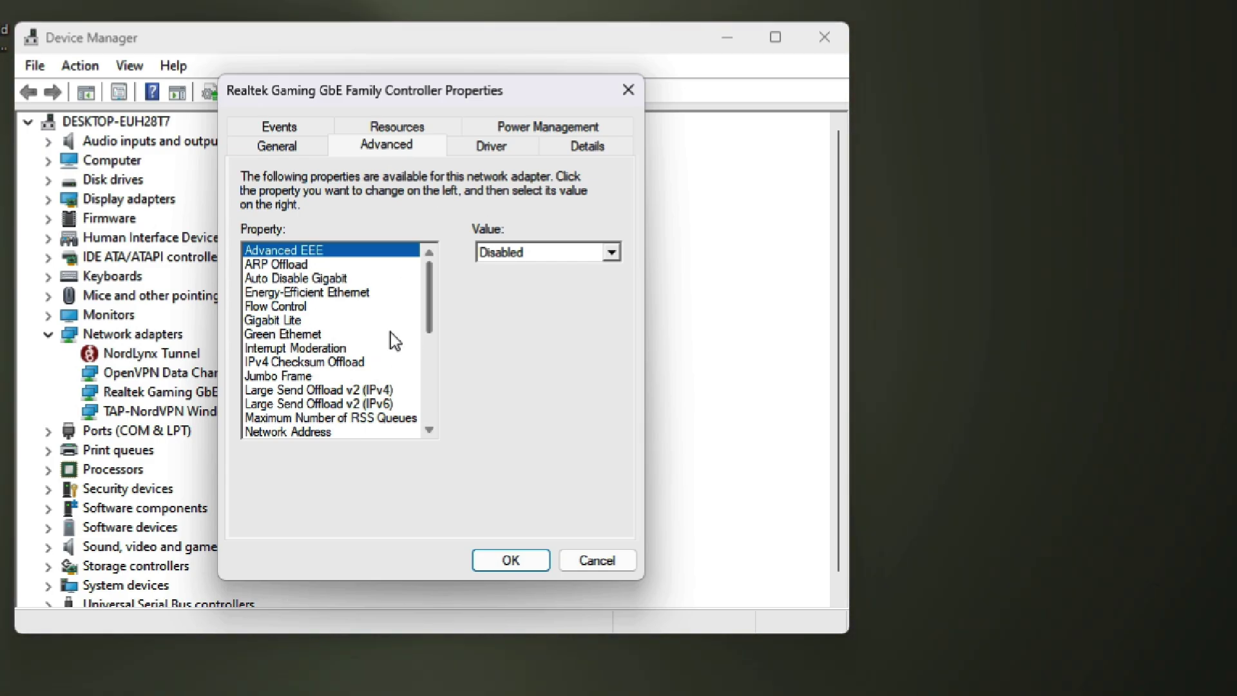
# Set the adapter's Interrupt Moderation property to Disabled and check the Energy-Efficient Ethernet property
pyautogui.click(364, 349)
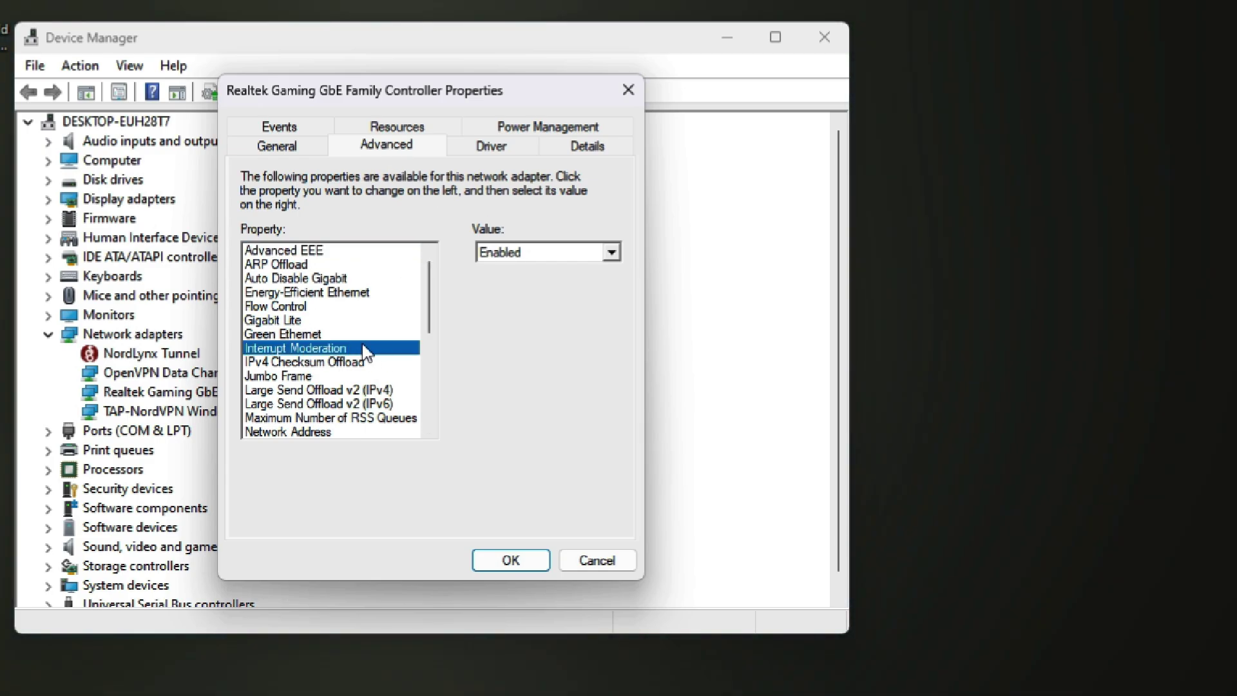
pyautogui.click(611, 252)
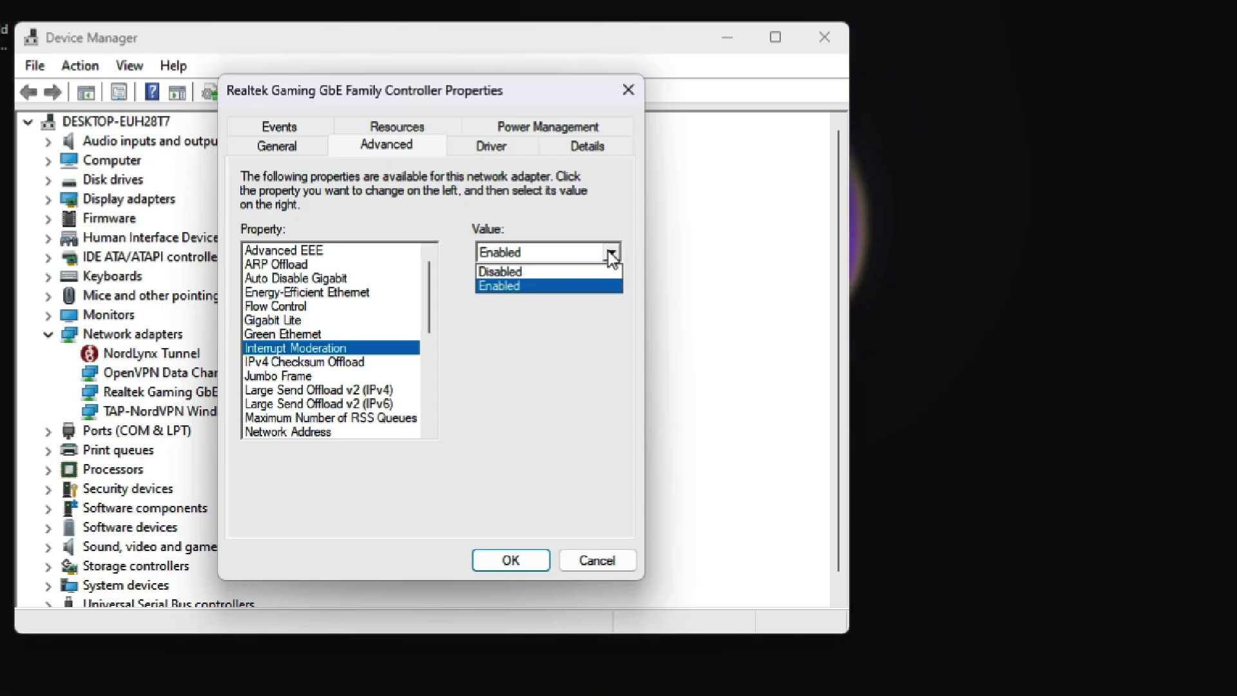
pyautogui.click(500, 273)
pyautogui.click(342, 293)
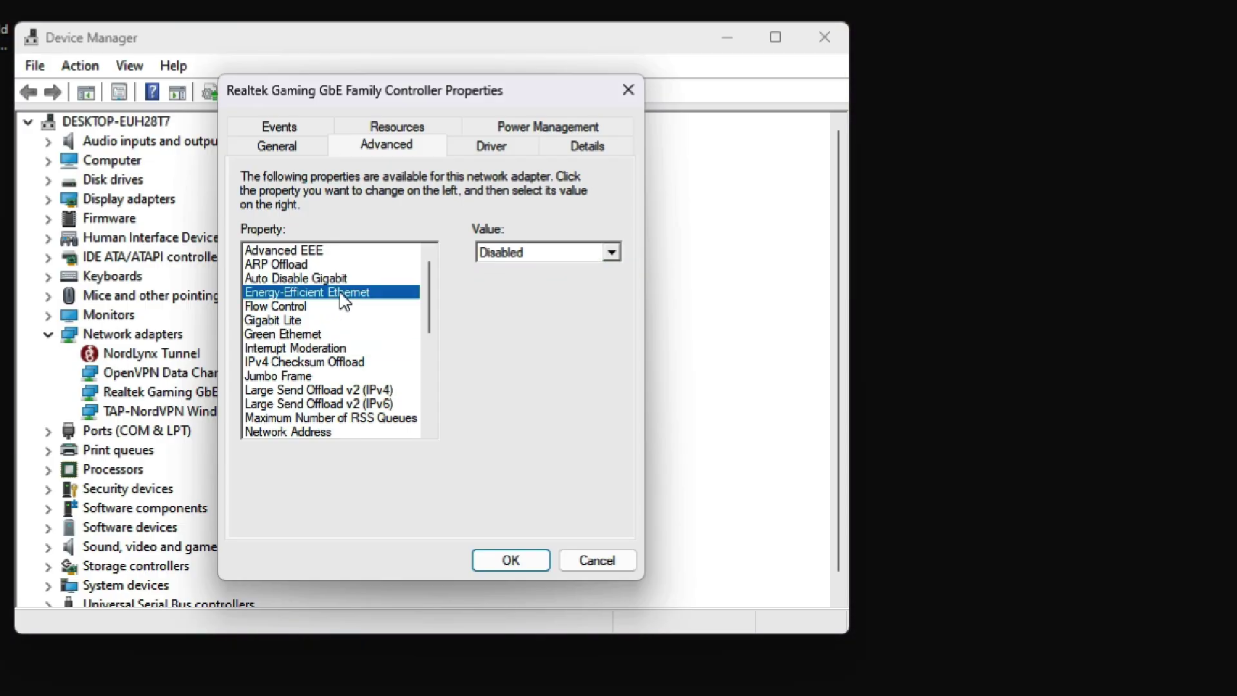
# Set Large Send Offload v2 to Disabled for both IPv4 and IPv6
pyautogui.click(318, 390)
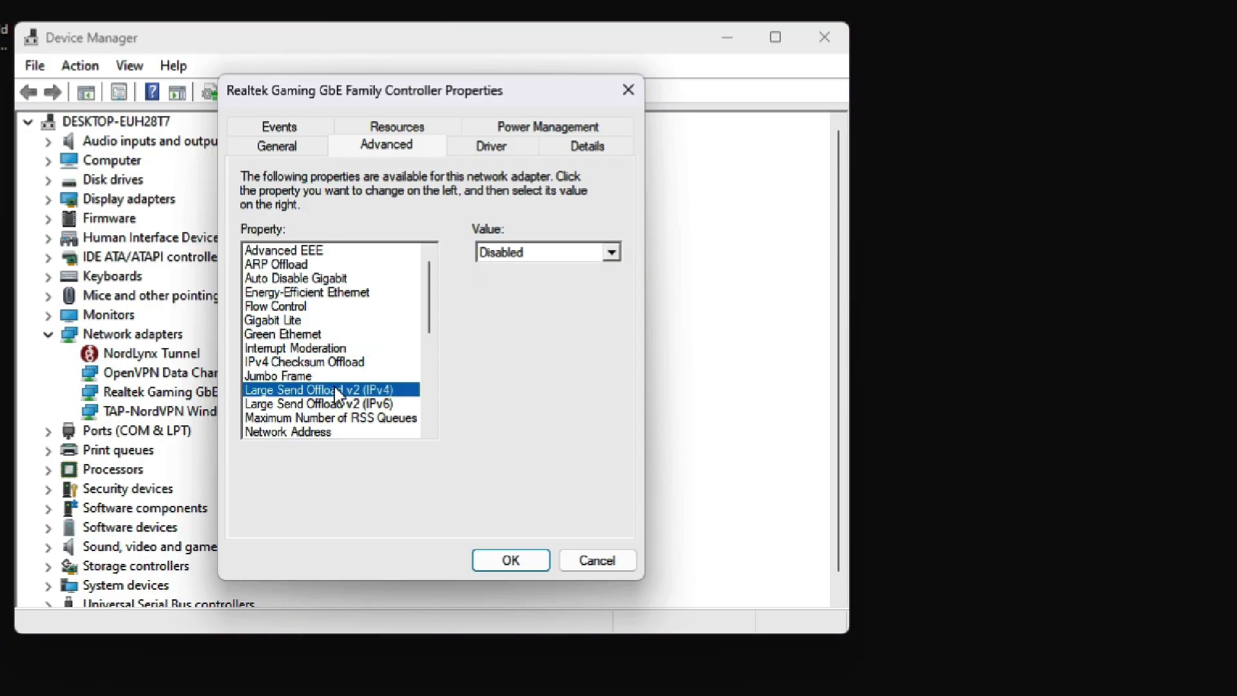
pyautogui.click(611, 252)
pyautogui.click(499, 265)
pyautogui.click(319, 403)
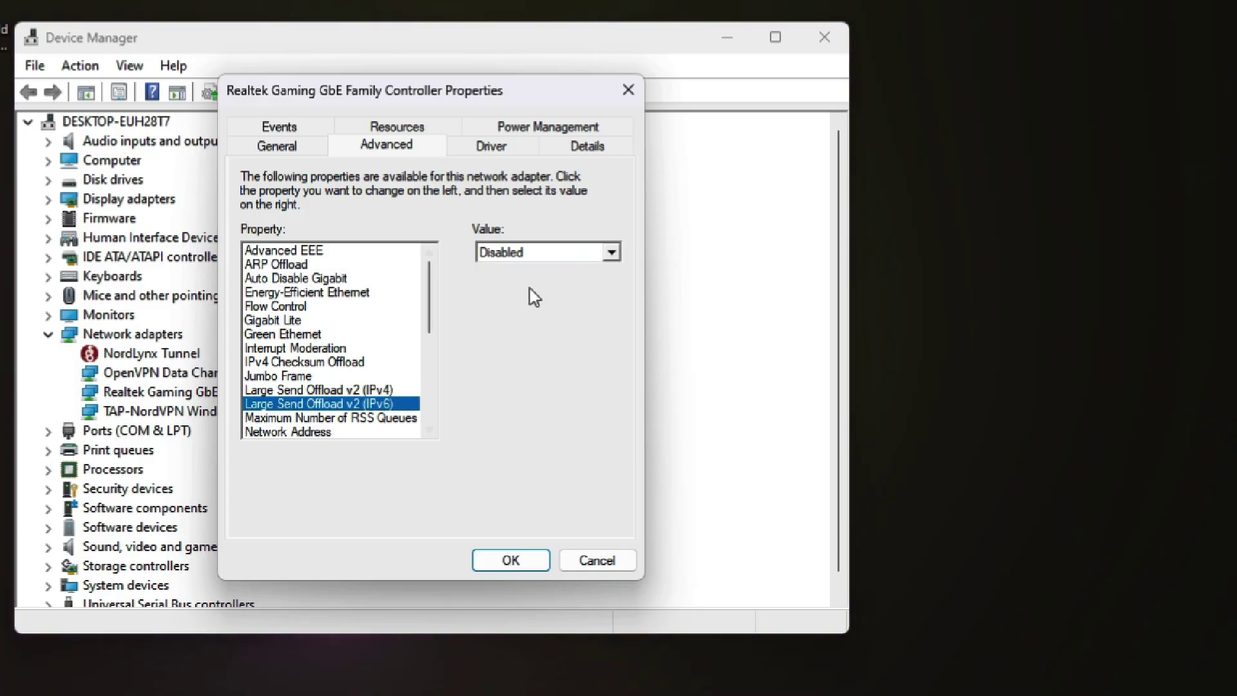
pyautogui.click(570, 251)
pyautogui.click(516, 272)
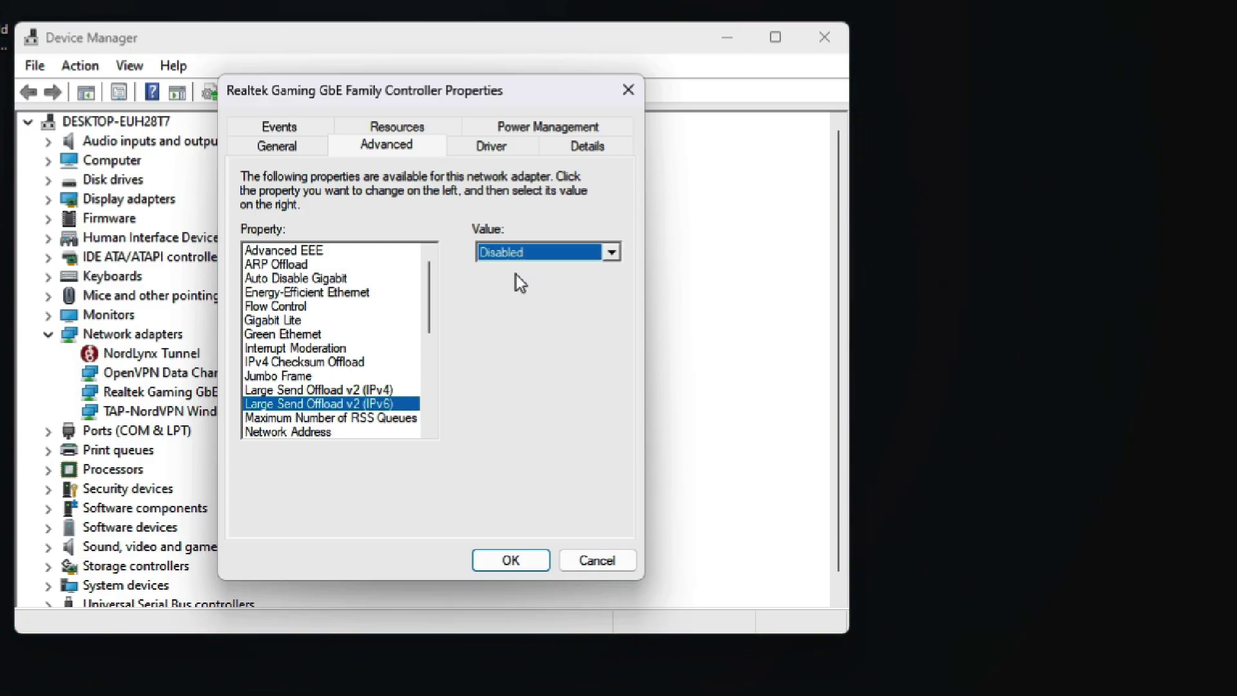
# Set the adapter's Speed & Duplex property to 1.0 Gbps Full Duplex
pyautogui.scroll(-4, 290, 360)
pyautogui.click(288, 360)
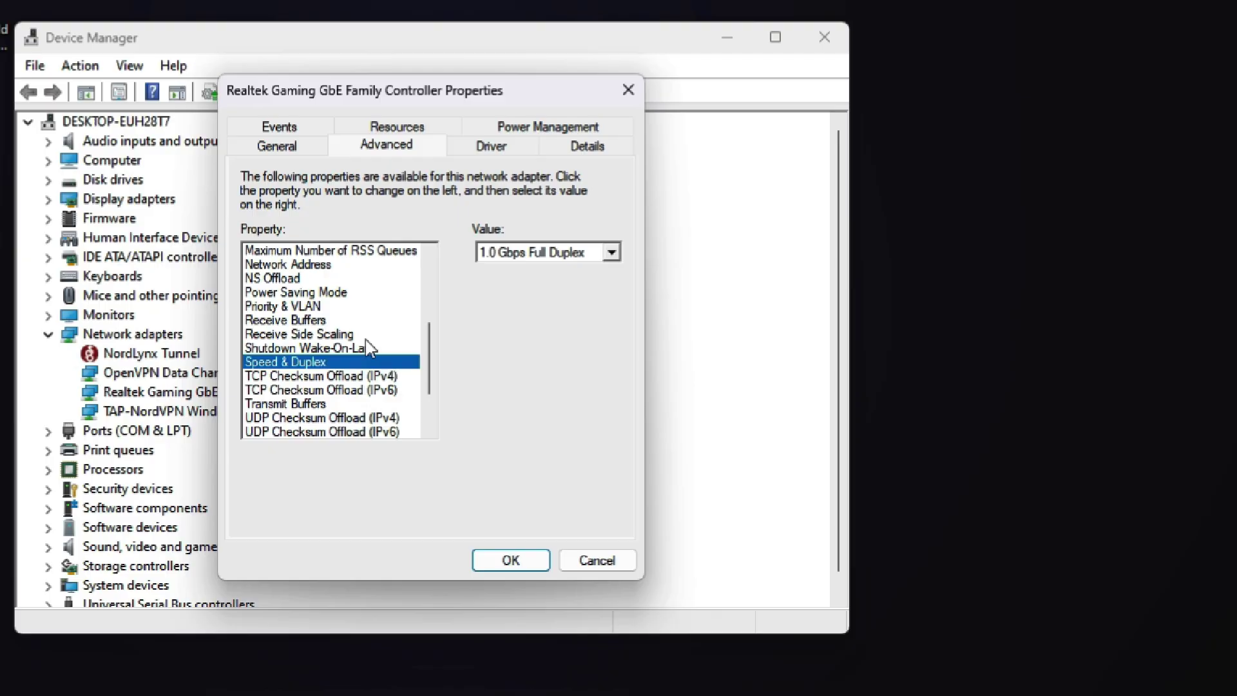
pyautogui.click(611, 251)
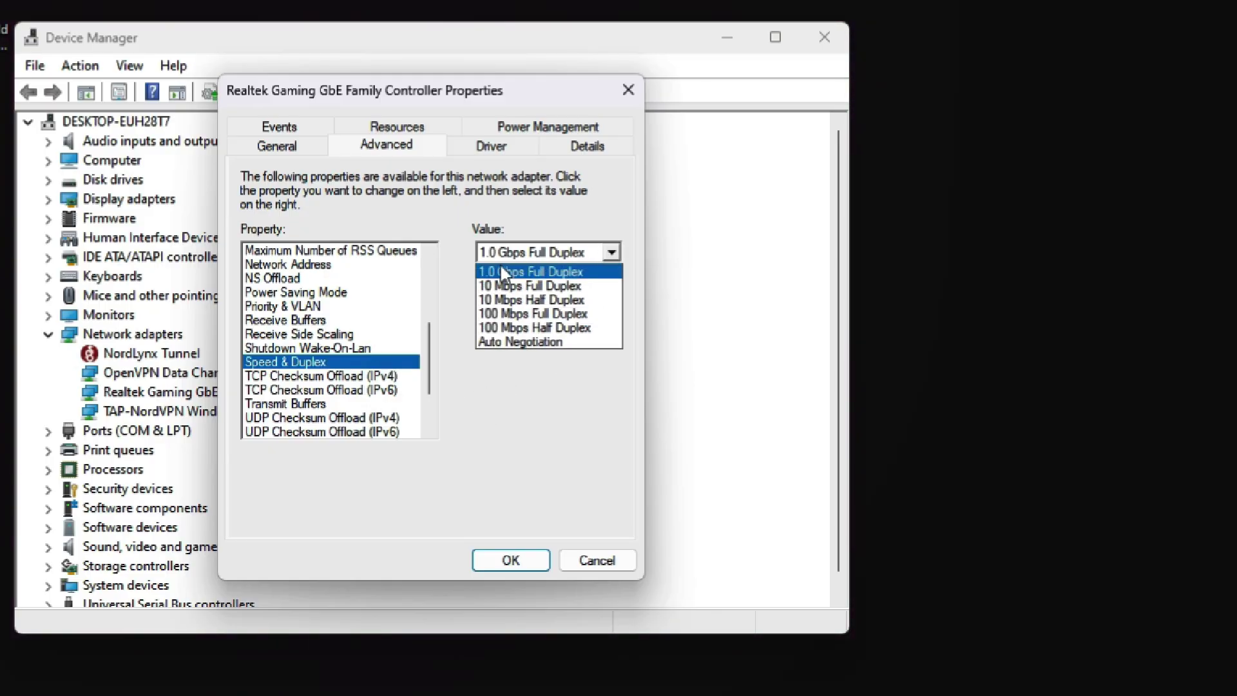
pyautogui.click(505, 271)
# Stop the computer from turning off the Realtek adapter to save power, apply the adapter settings and close Device Manager
pyautogui.click(544, 126)
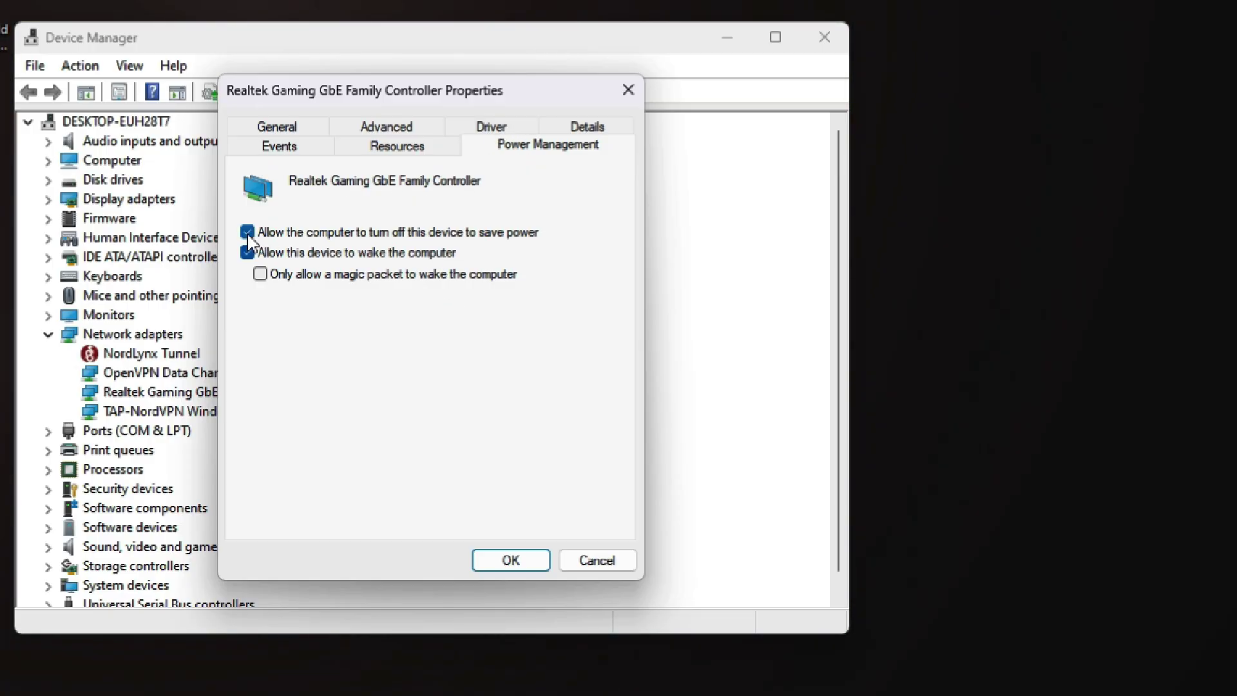
pyautogui.click(247, 232)
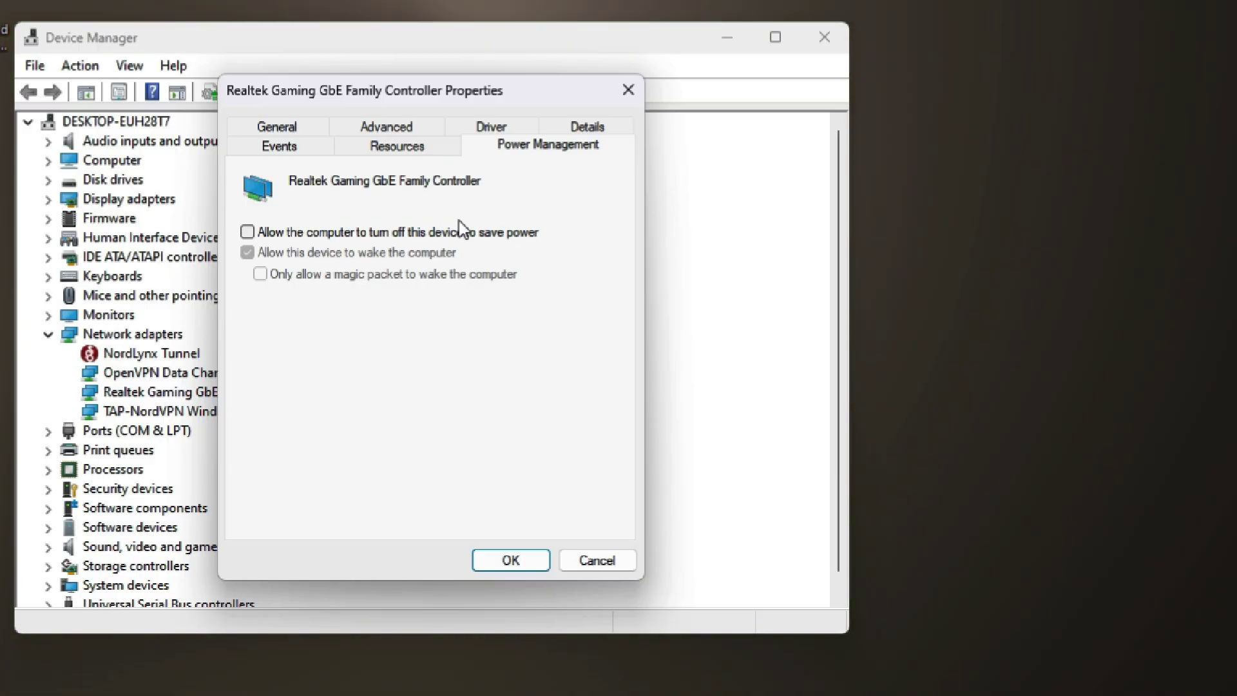
pyautogui.click(513, 559)
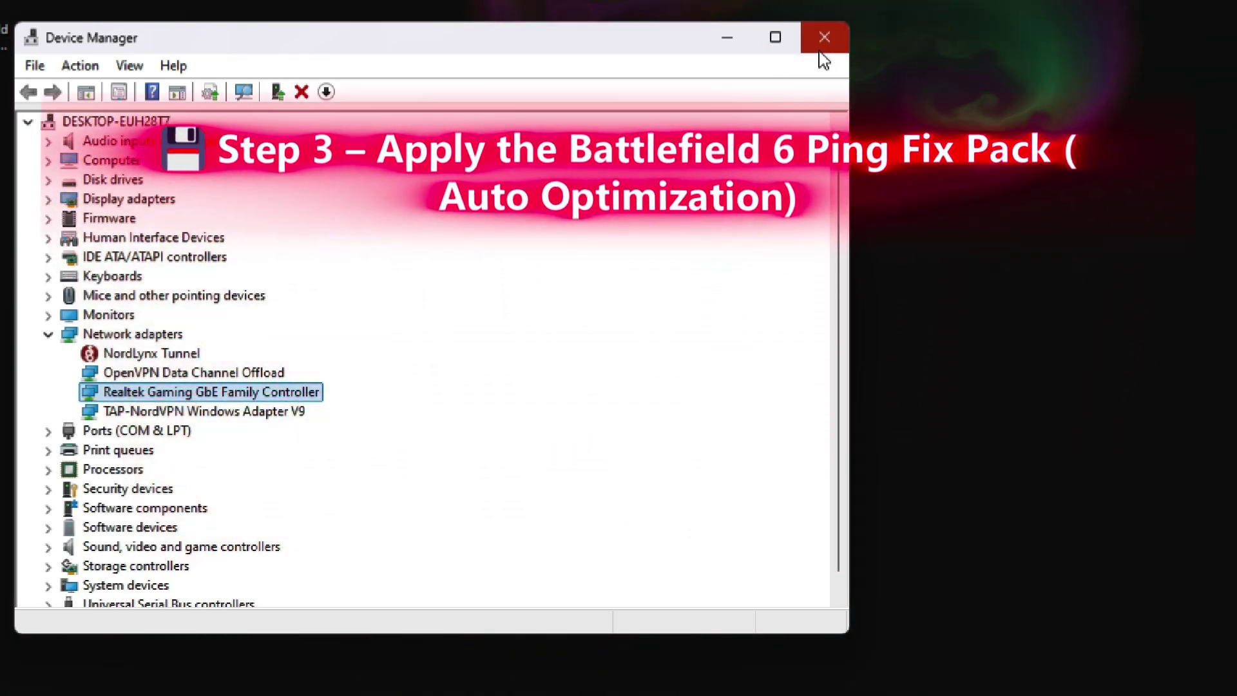
pyautogui.click(821, 56)
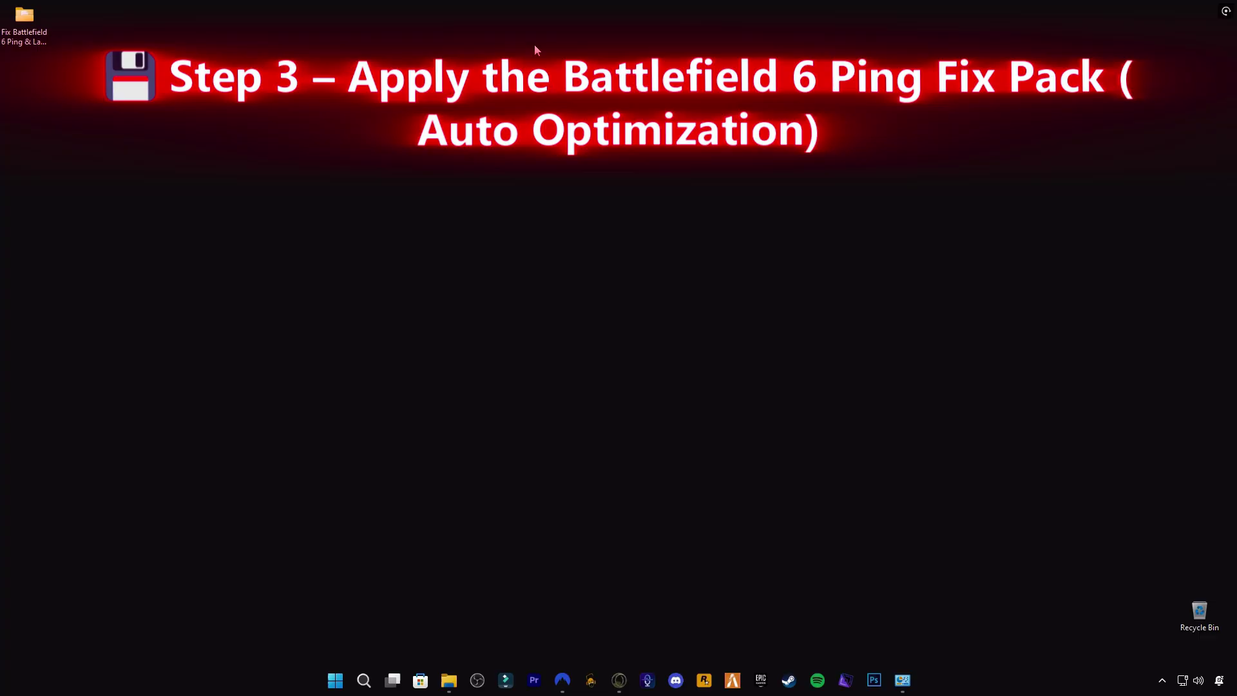
# Open the Fix Battlefield 6 Ping & Latency Pack folder and merge PingFix.reg into the registry
pyautogui.doubleClick(25, 19)
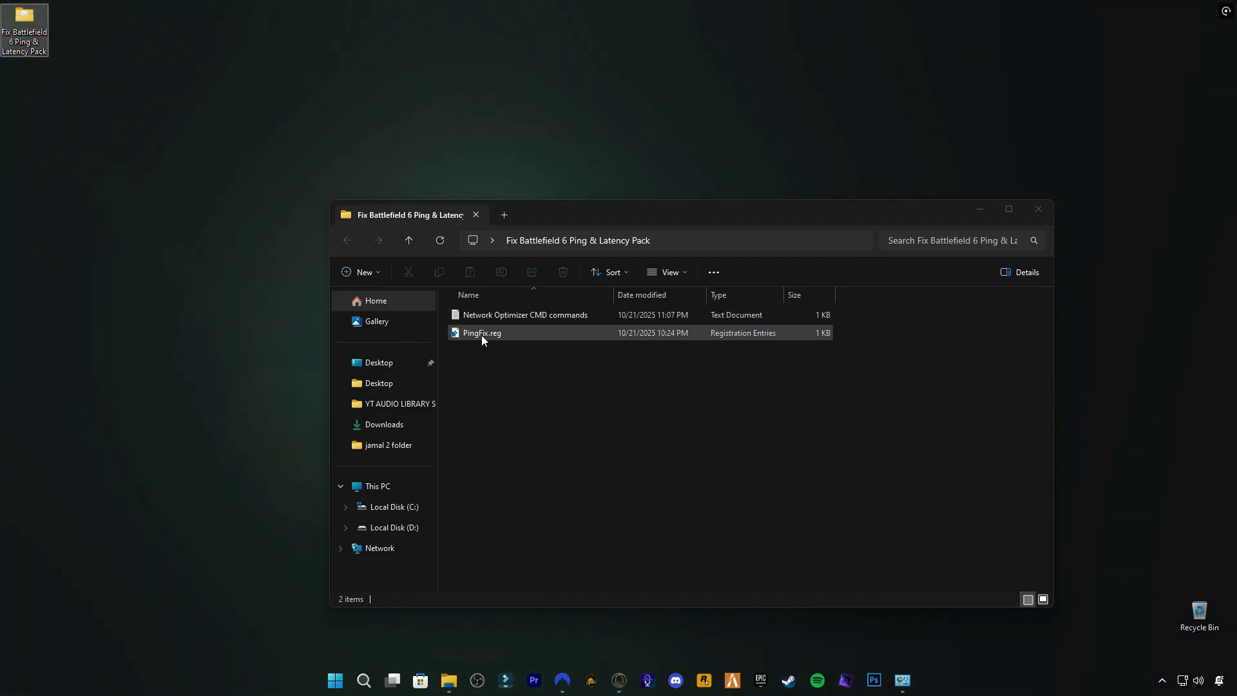
pyautogui.click(481, 335)
pyautogui.rightClick(488, 335)
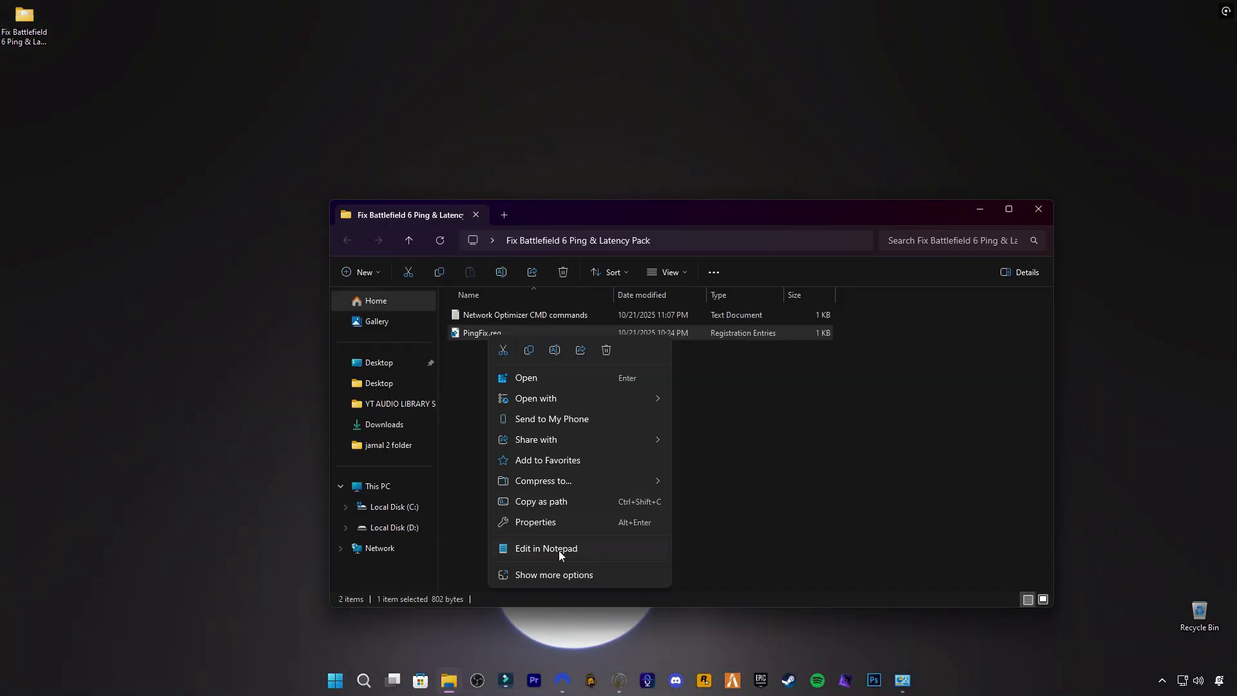
pyautogui.click(556, 574)
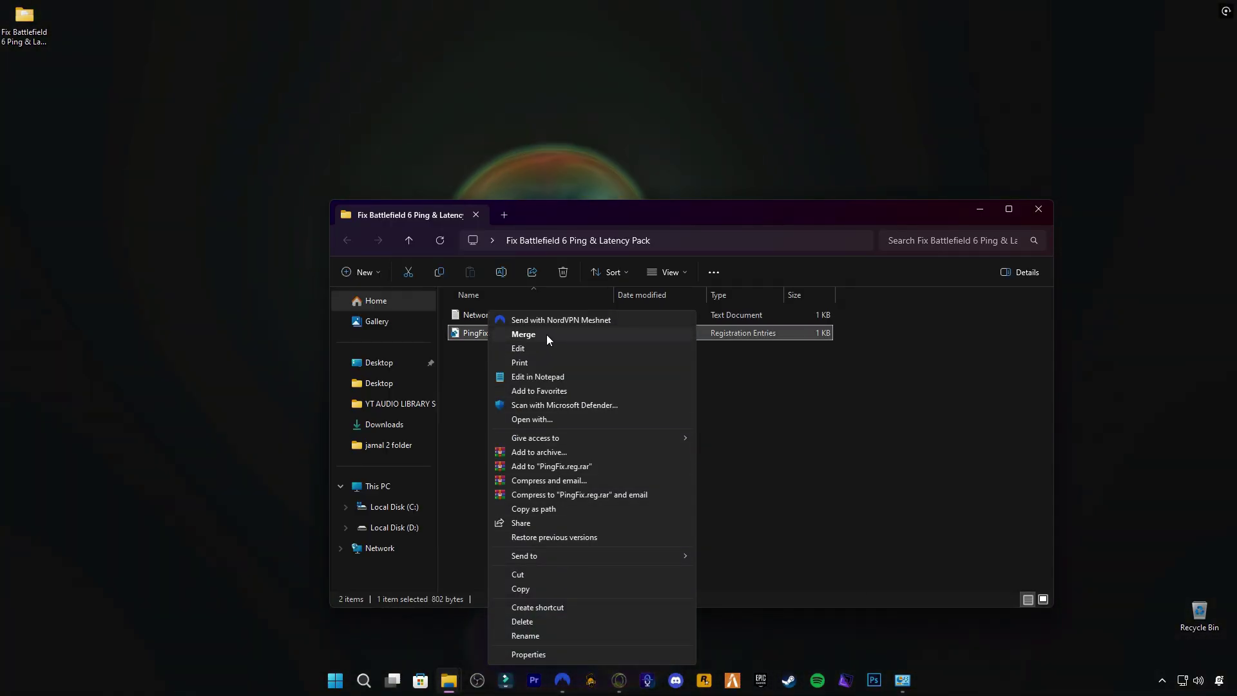
pyautogui.click(546, 335)
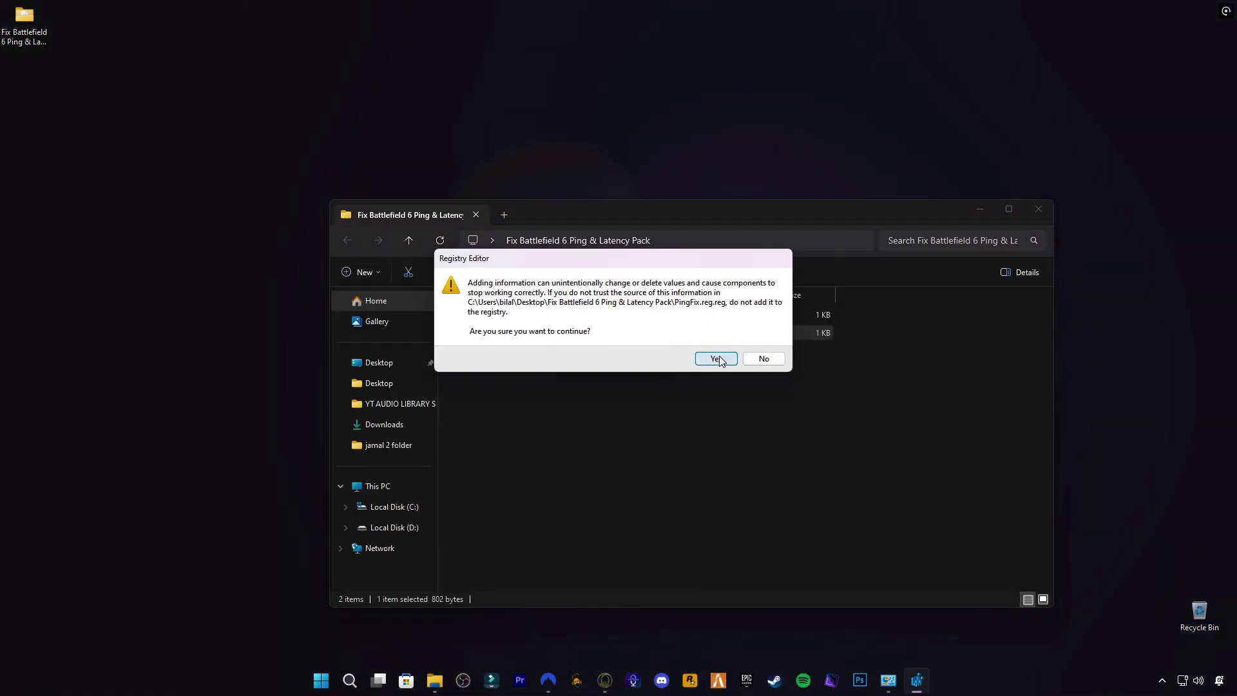
pyautogui.click(719, 359)
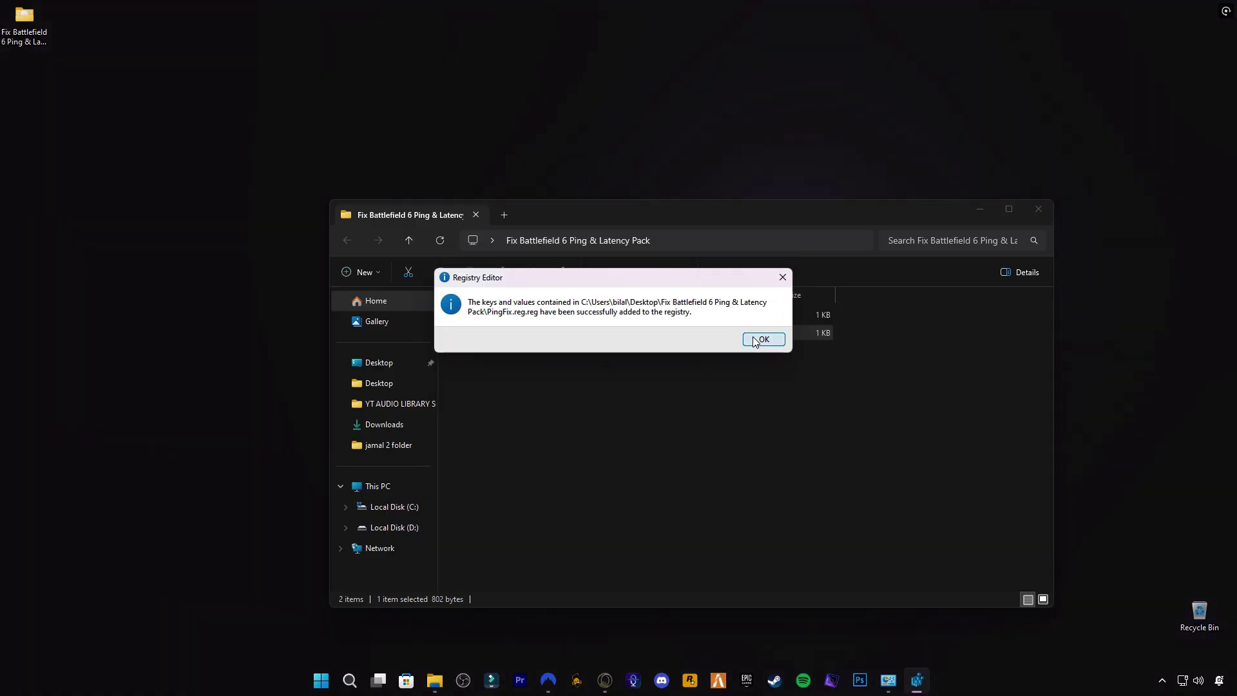
pyautogui.click(755, 338)
# Open the Network Optimizer CMD commands text file and start Command Prompt as administrator
pyautogui.doubleClick(533, 315)
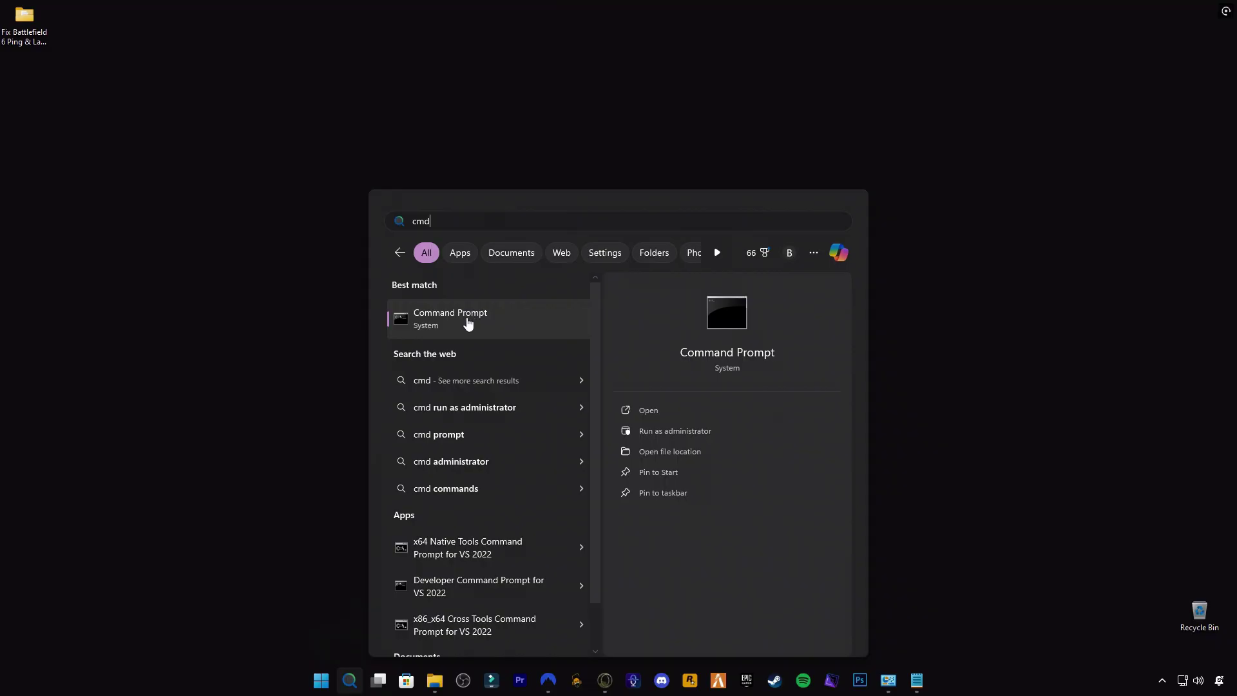
pyautogui.rightClick(468, 322)
pyautogui.click(500, 335)
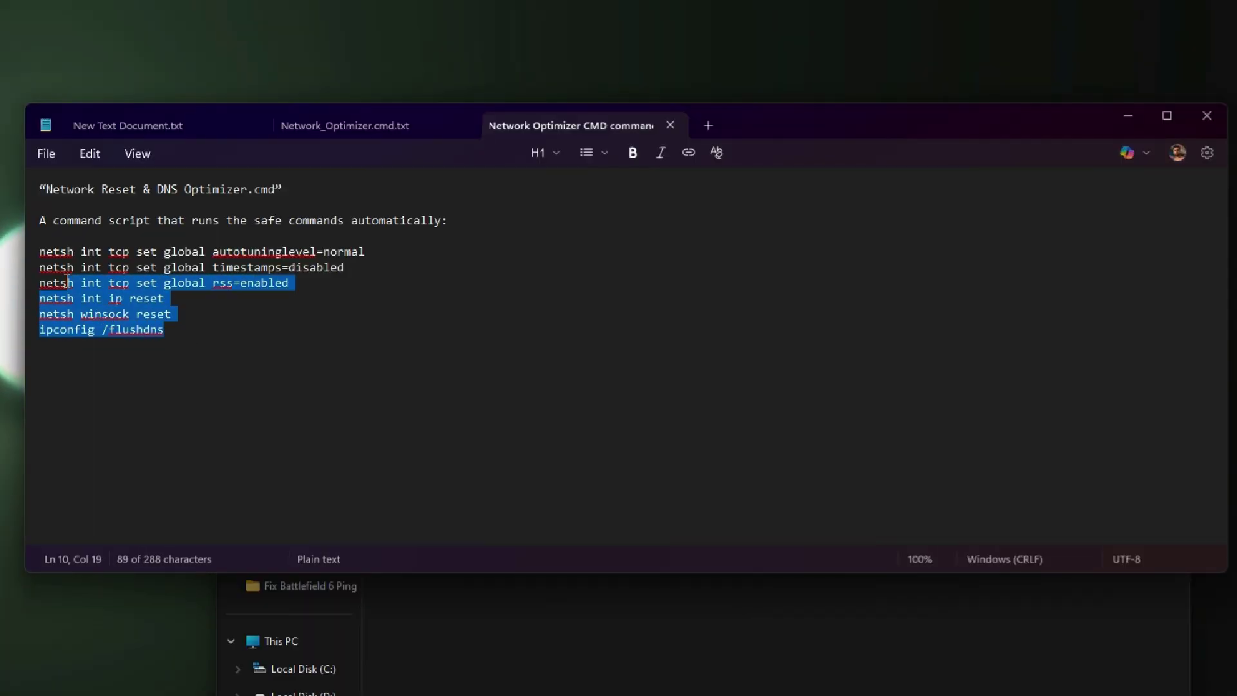
# Copy the text file's commands from the autotuninglevel=normal line through ipconfig /flushdns, run them all in the elevated Command Prompt and exit it
pyautogui.moveTo(67, 283); pyautogui.dragTo(40, 252)
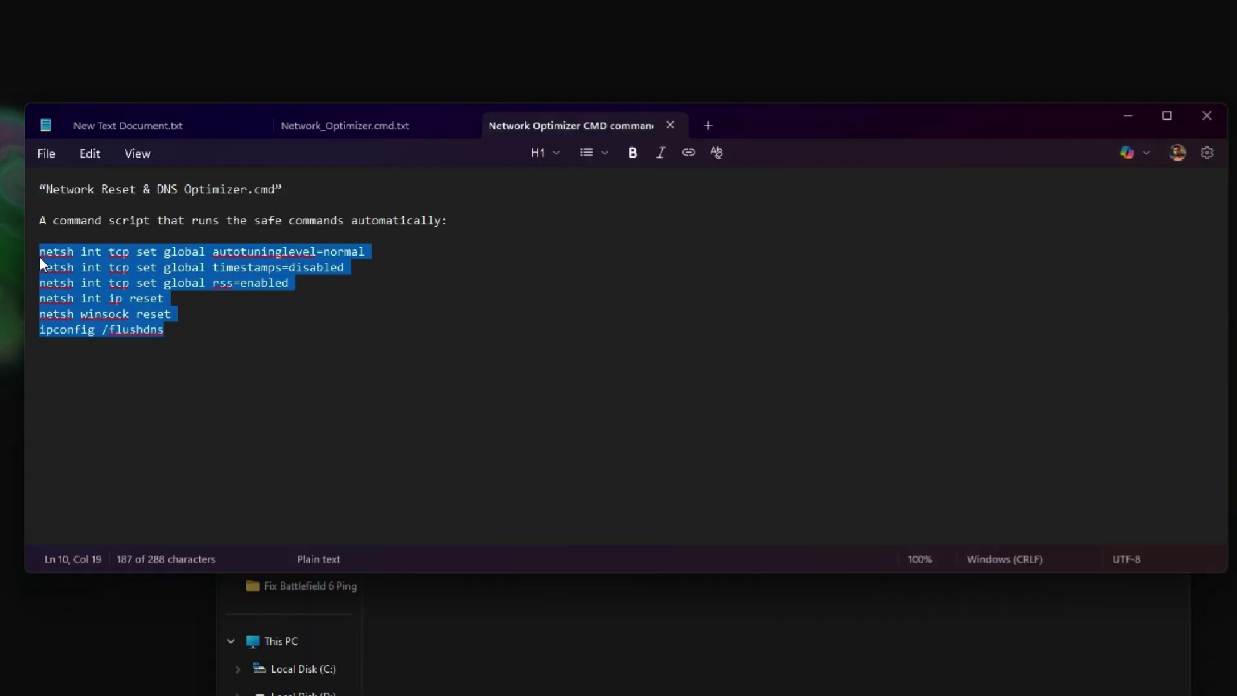
pyautogui.rightClick(143, 298)
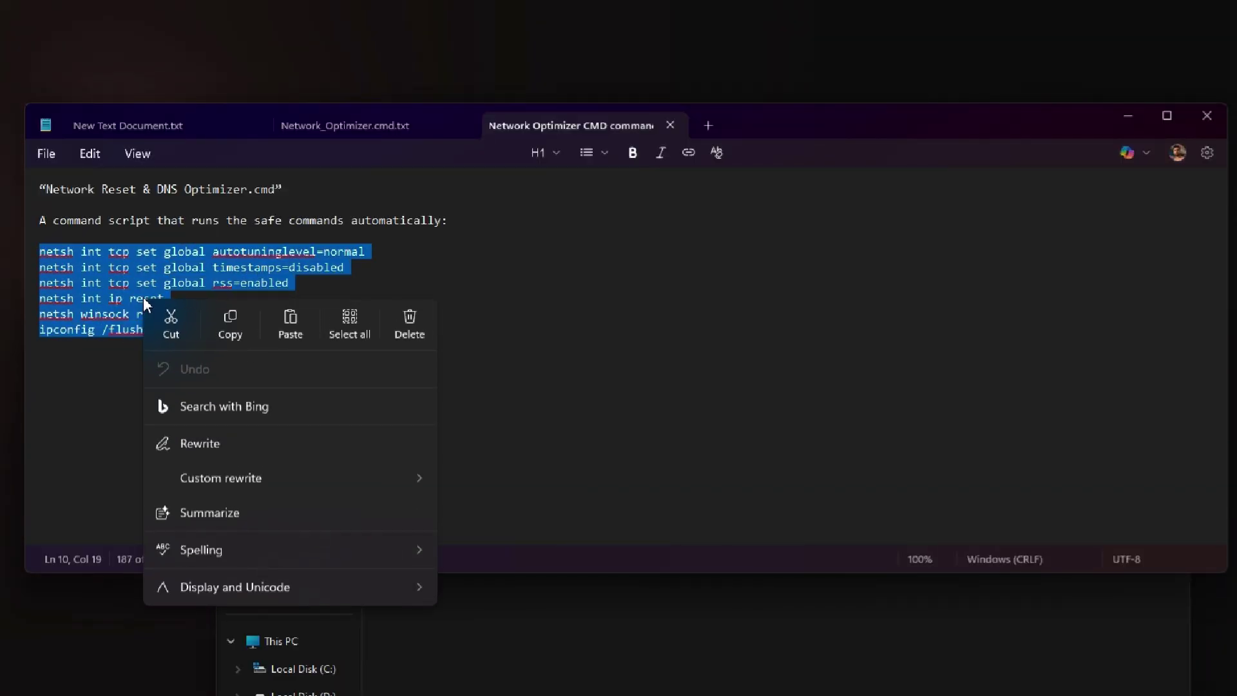
pyautogui.click(217, 331)
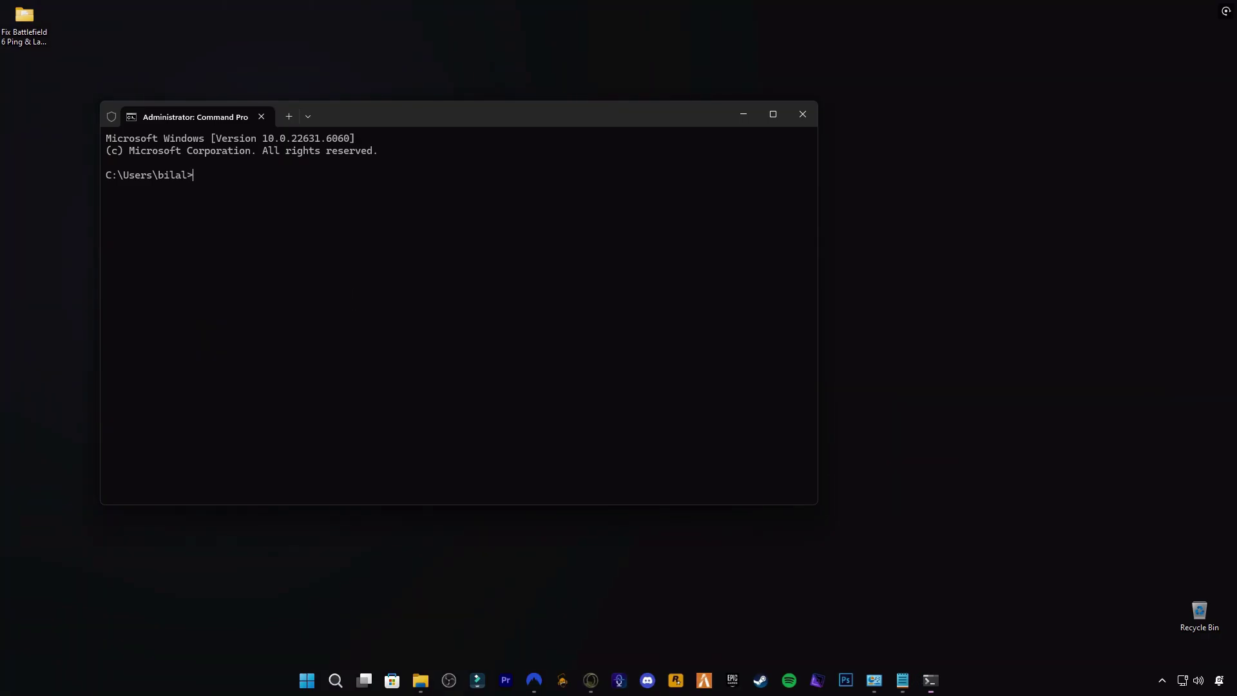
pyautogui.hotkey('ctrl', 'v')
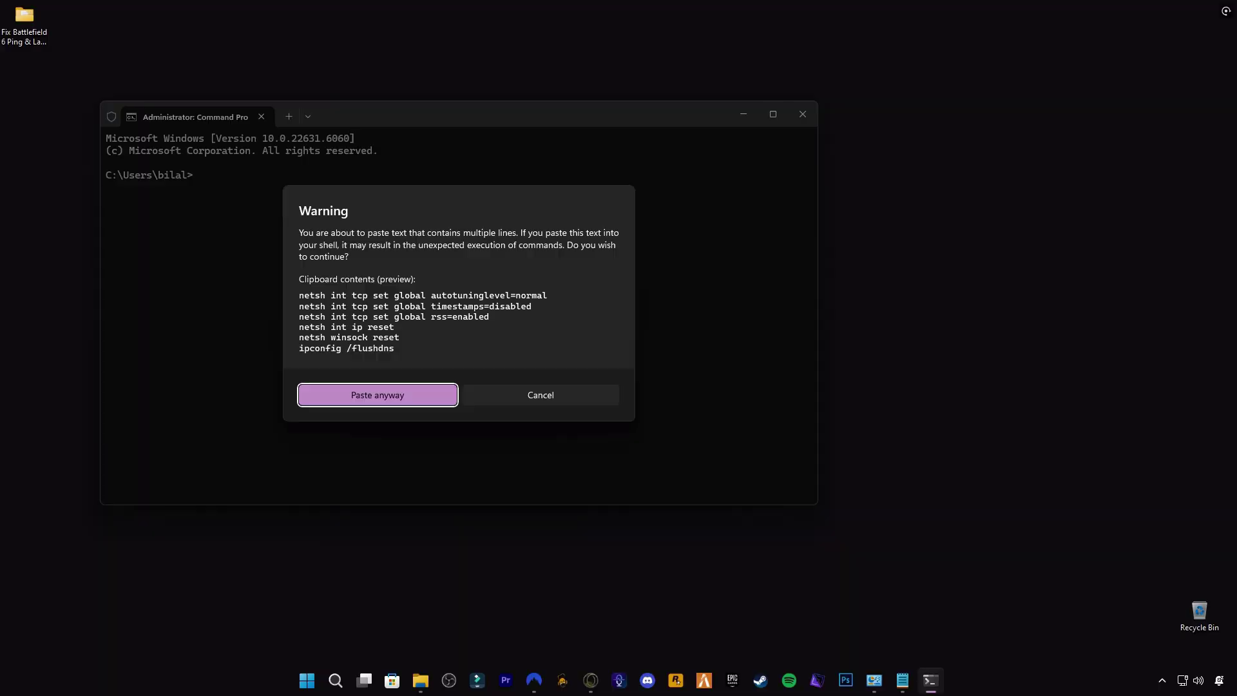
pyautogui.click(394, 395)
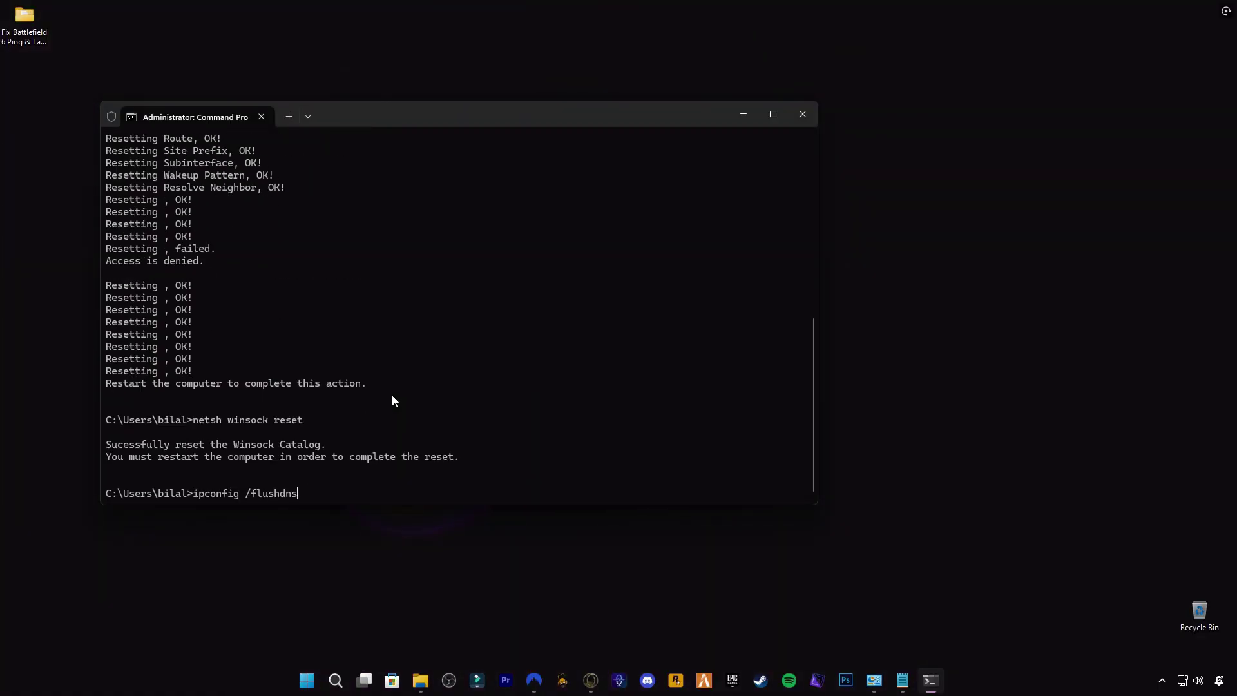
pyautogui.press('Return')
pyautogui.write('exit')
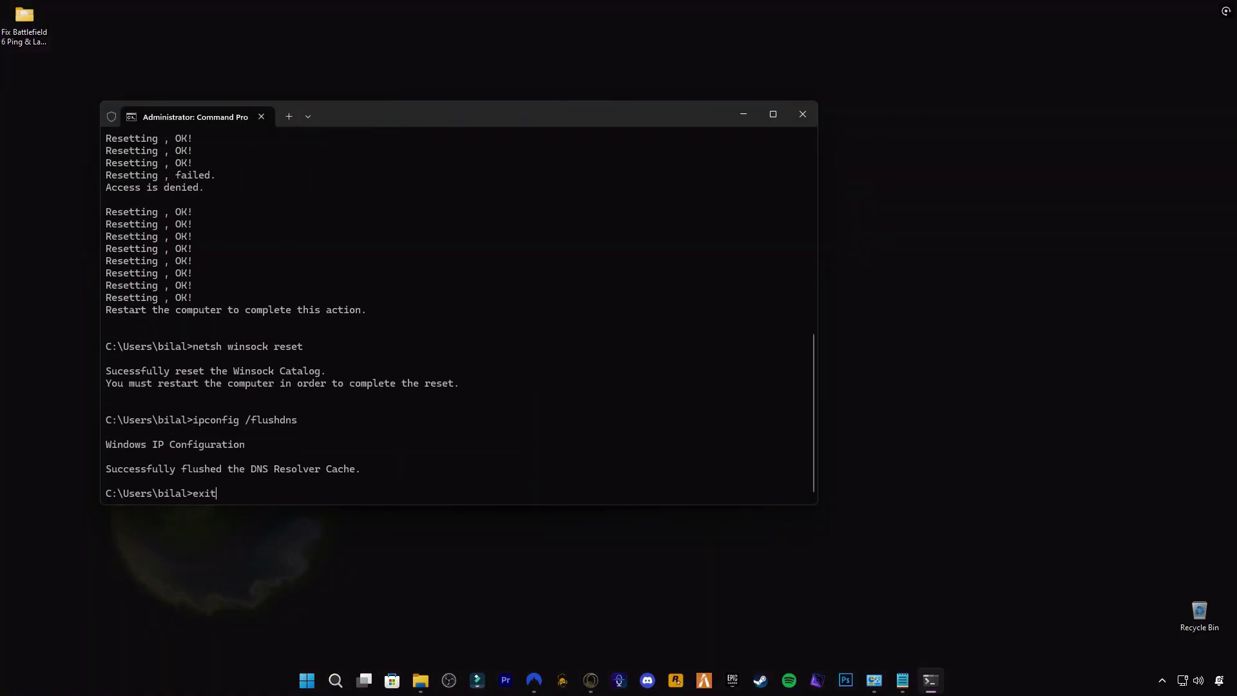
pyautogui.press('Return')
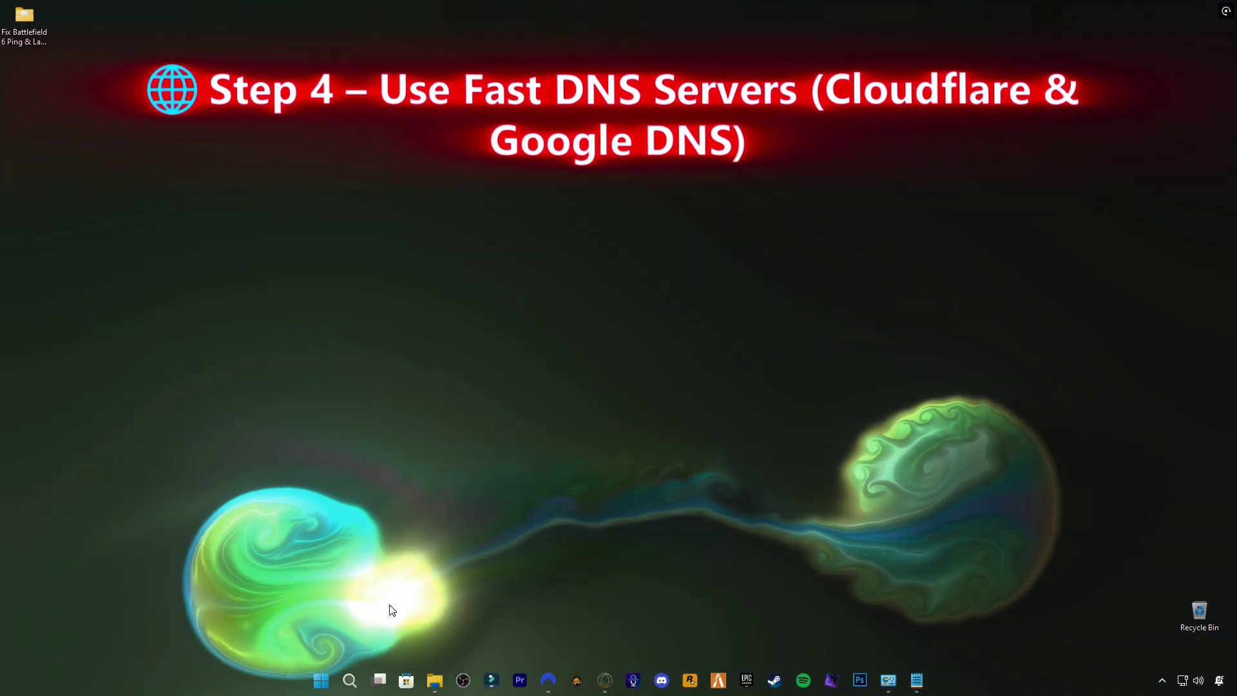
# Open Control Panel, search it for "connection" and view the network connections
pyautogui.click(349, 681)
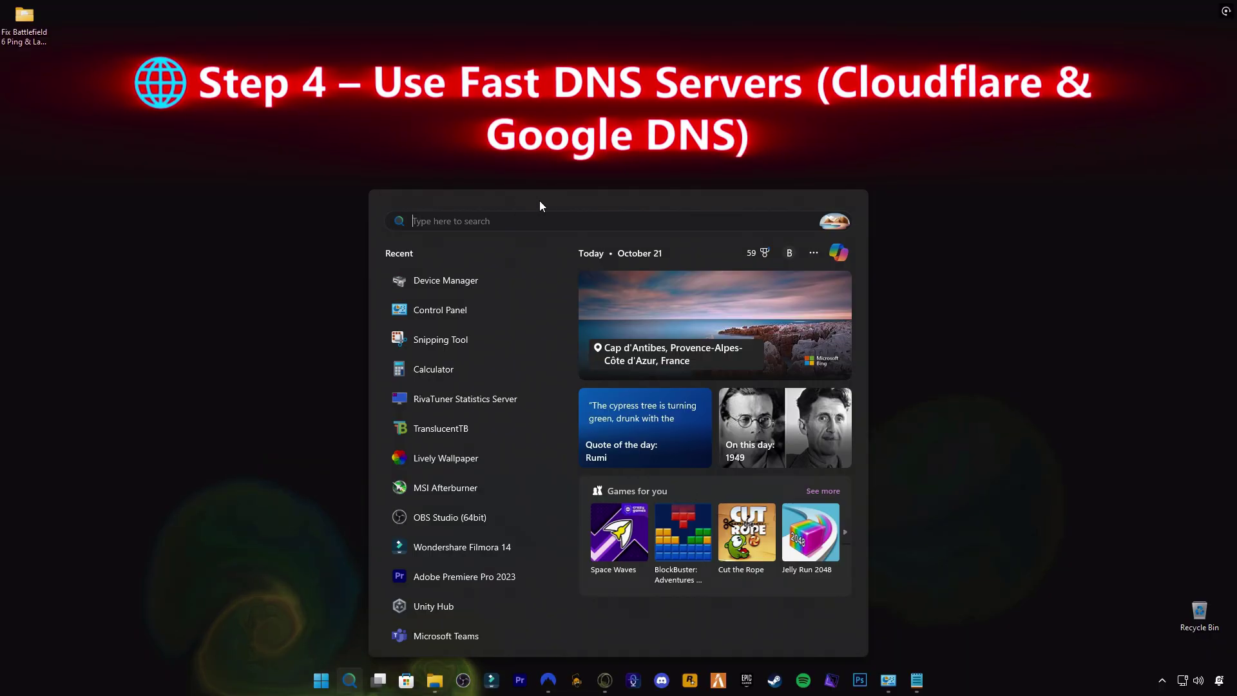
pyautogui.write('contr')
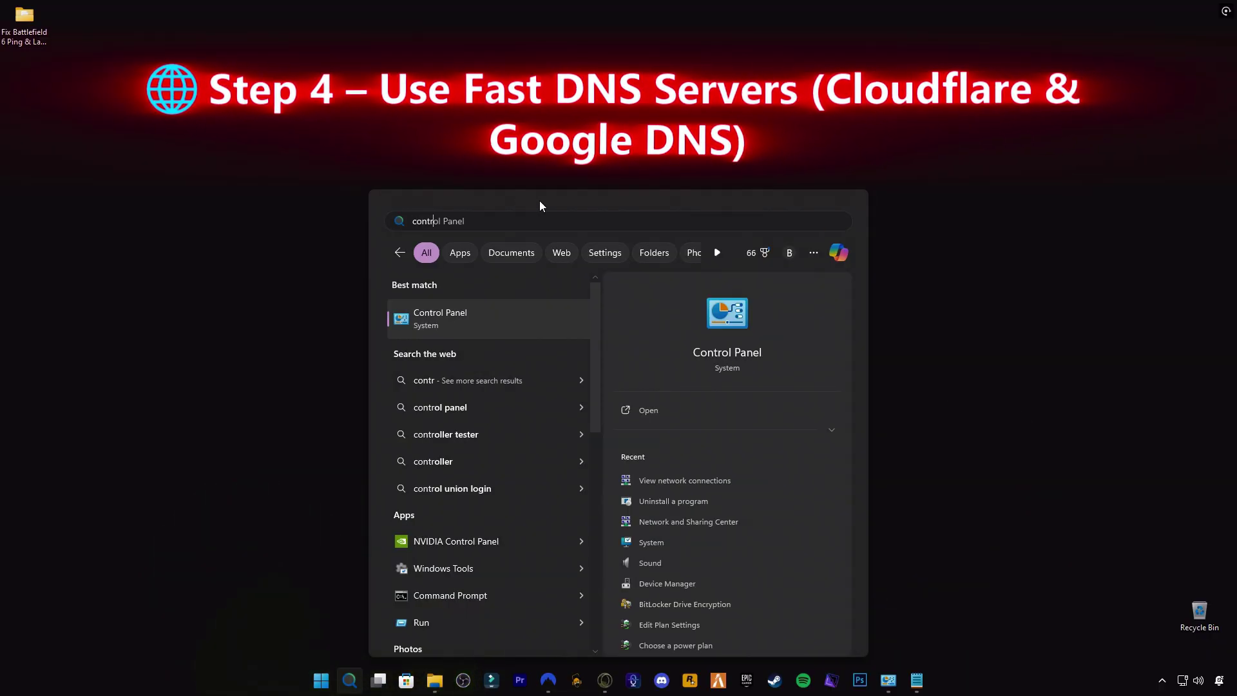
pyautogui.click(467, 316)
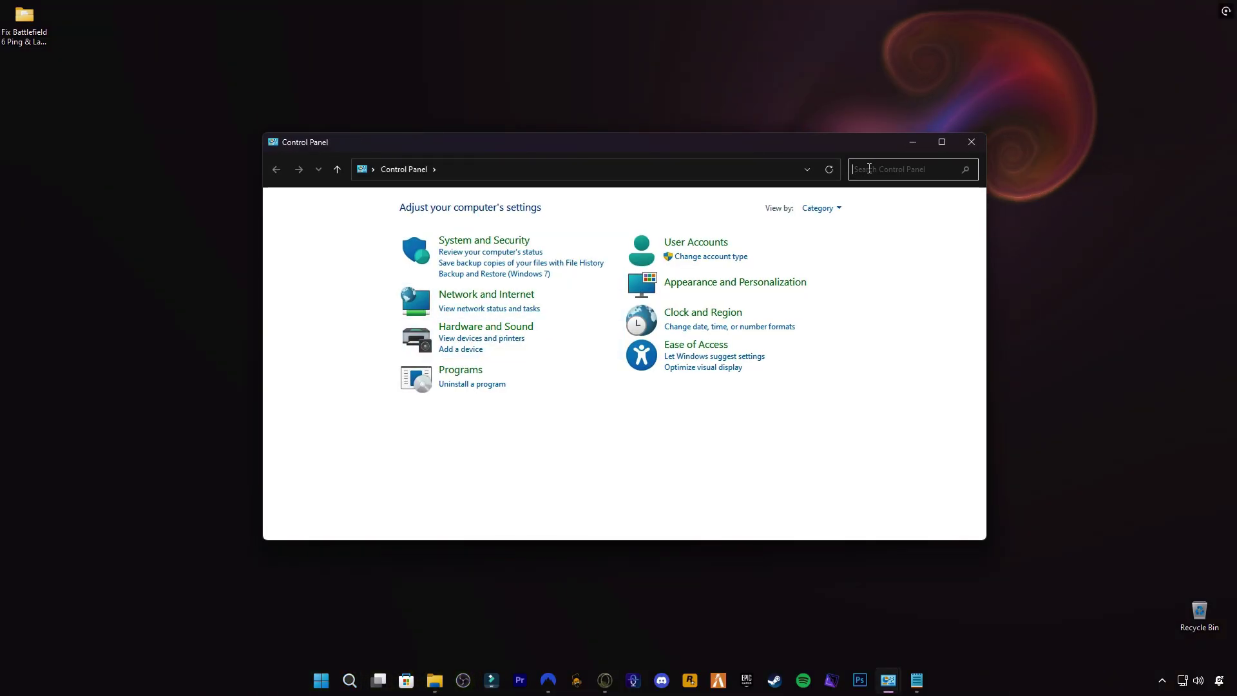
pyautogui.click(880, 169)
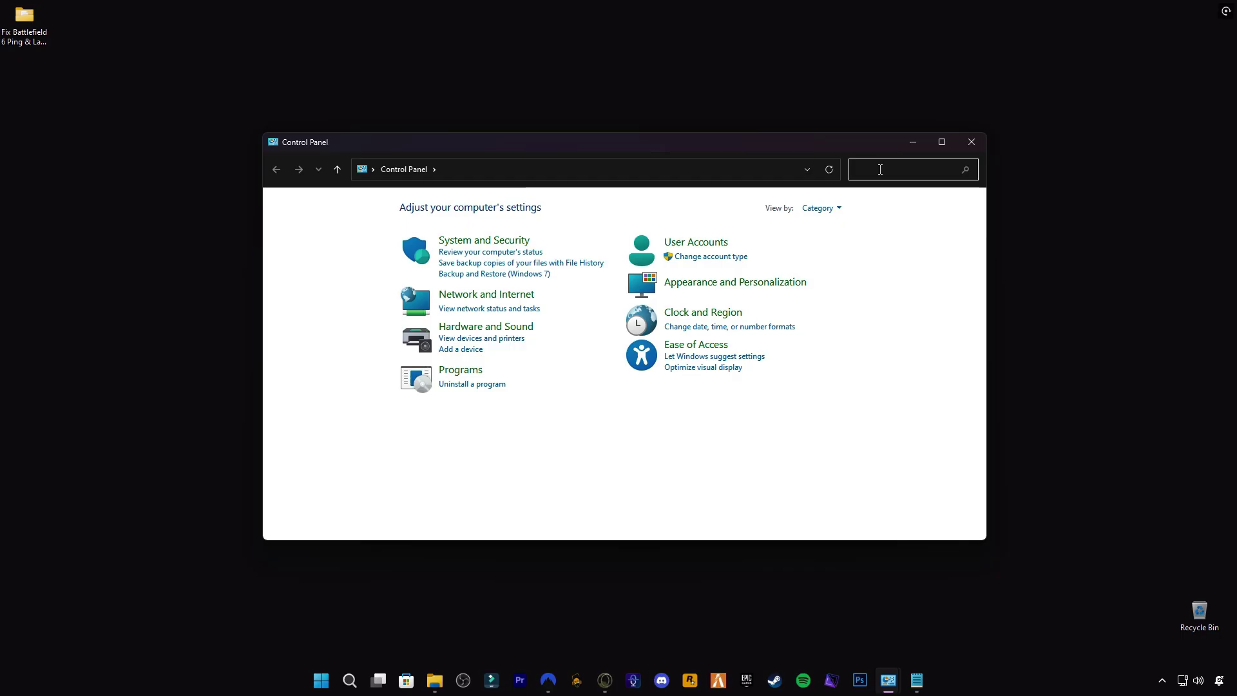
pyautogui.write('conne')
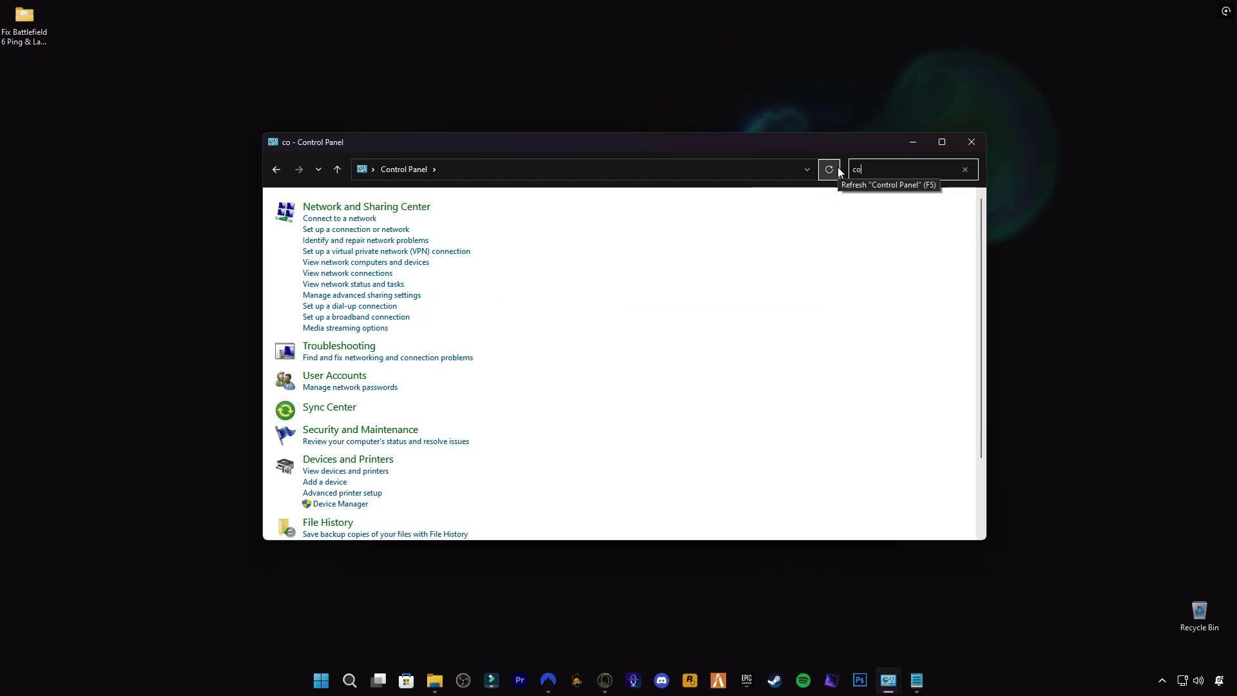
pyautogui.write('ction')
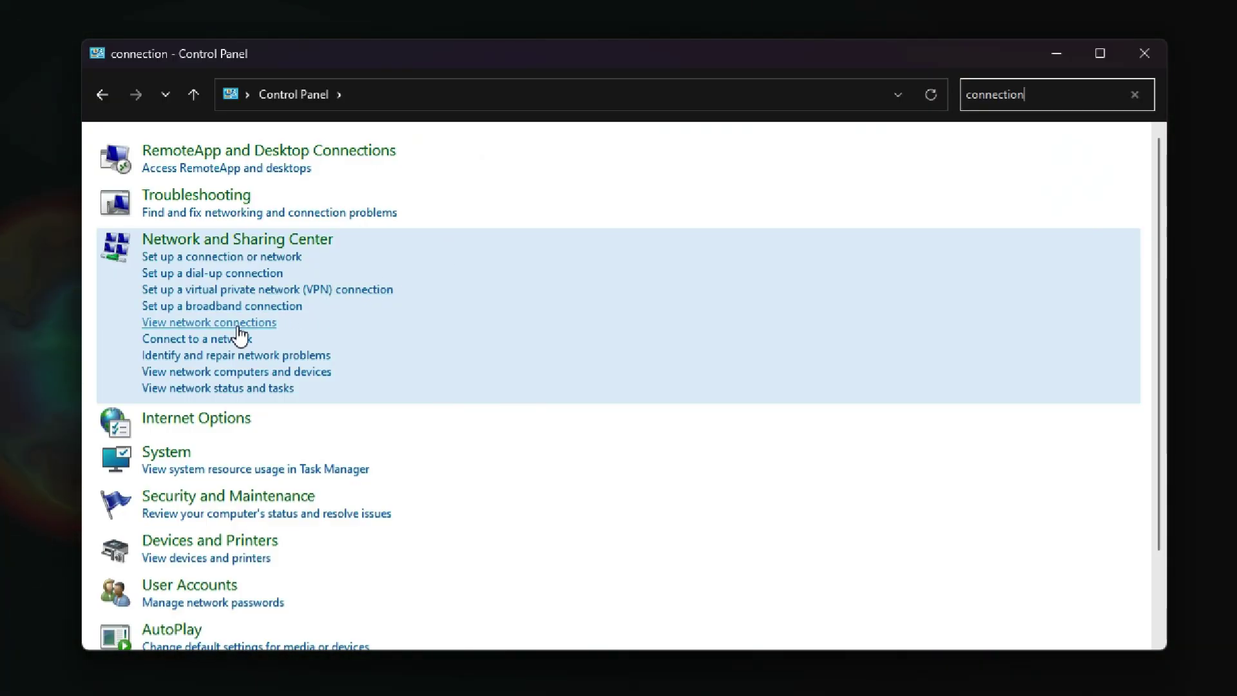
pyautogui.click(164, 323)
# Open the Internet Protocol Version 4 (TCP/IPv4) properties of the Ethernet connection
pyautogui.click(187, 191)
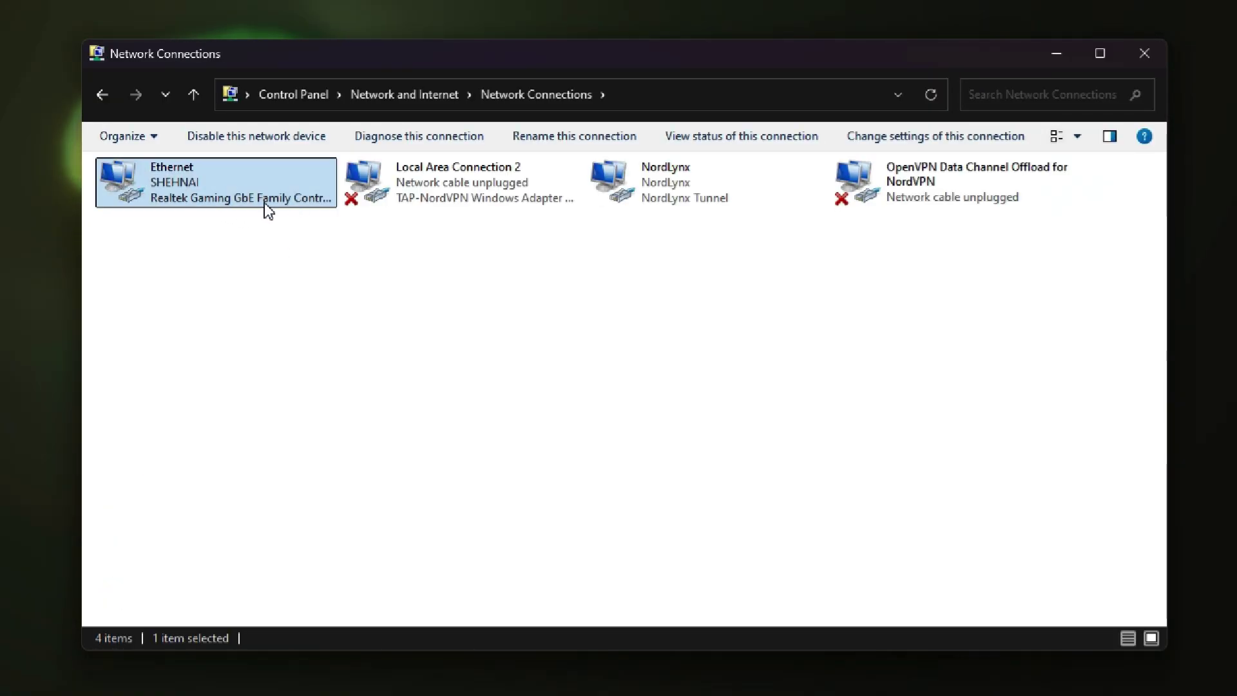
pyautogui.rightClick(185, 187)
pyautogui.click(245, 367)
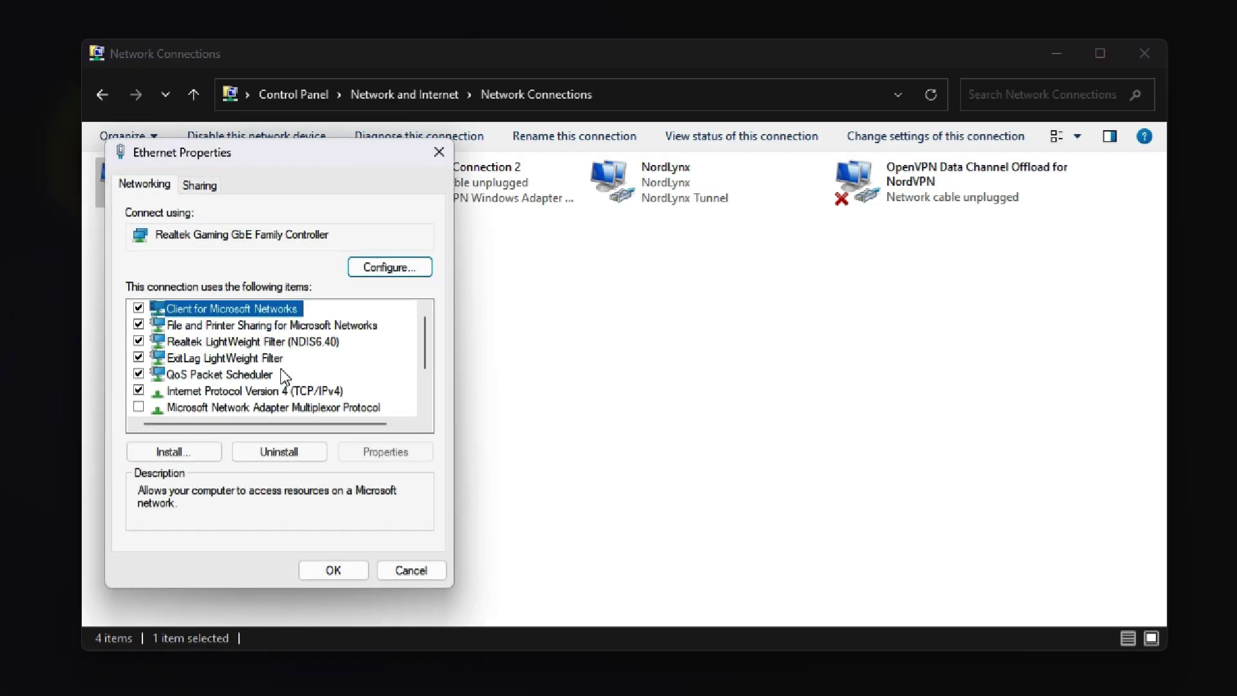
pyautogui.click(187, 391)
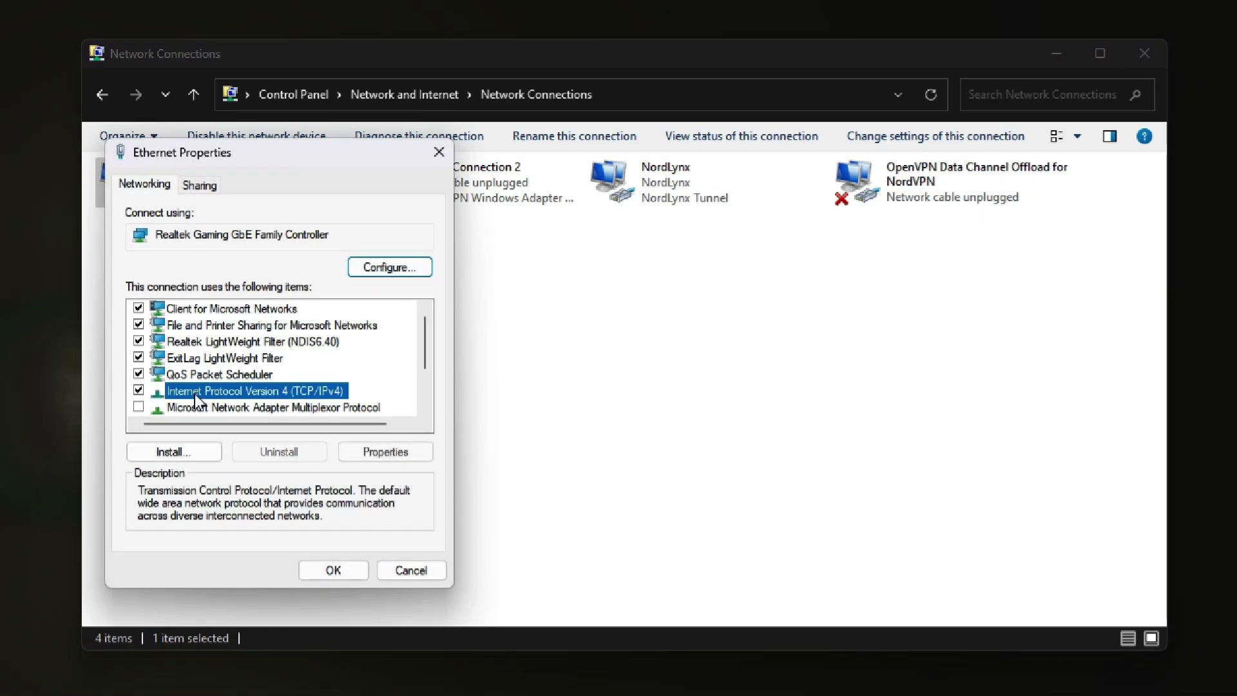
pyautogui.click(362, 451)
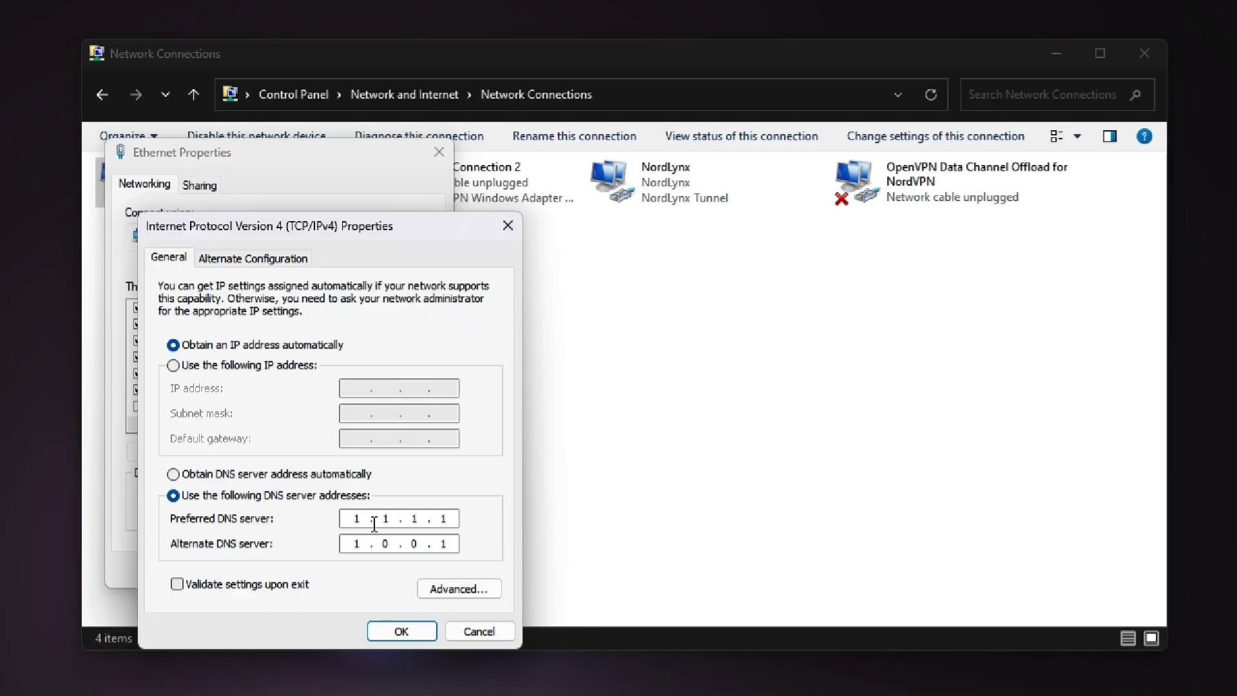
# Set the preferred DNS server to 1.1.1.1 and the alternate DNS server to 8.8.8.8, and accept the IPv4 settings
pyautogui.click(221, 474)
pyautogui.click(232, 496)
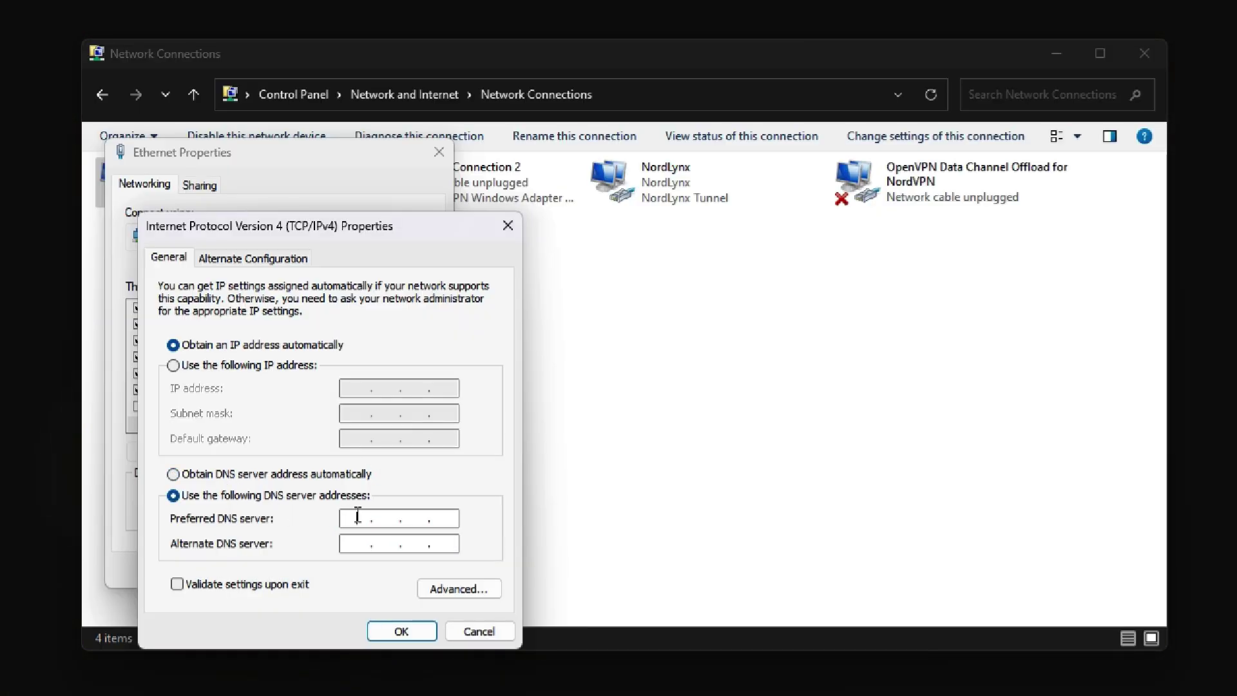
pyautogui.click(358, 515)
pyautogui.write('1.1.1.1')
pyautogui.click(359, 543)
pyautogui.write('8.8.8.8')
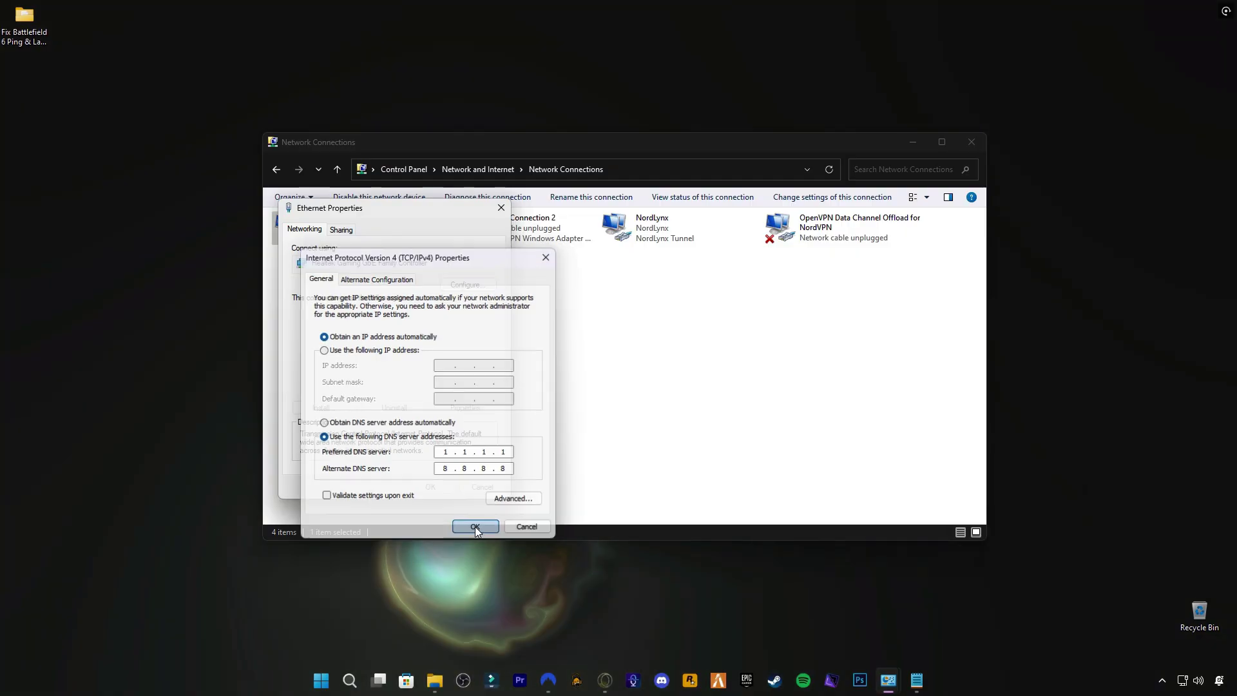
pyautogui.click(401, 631)
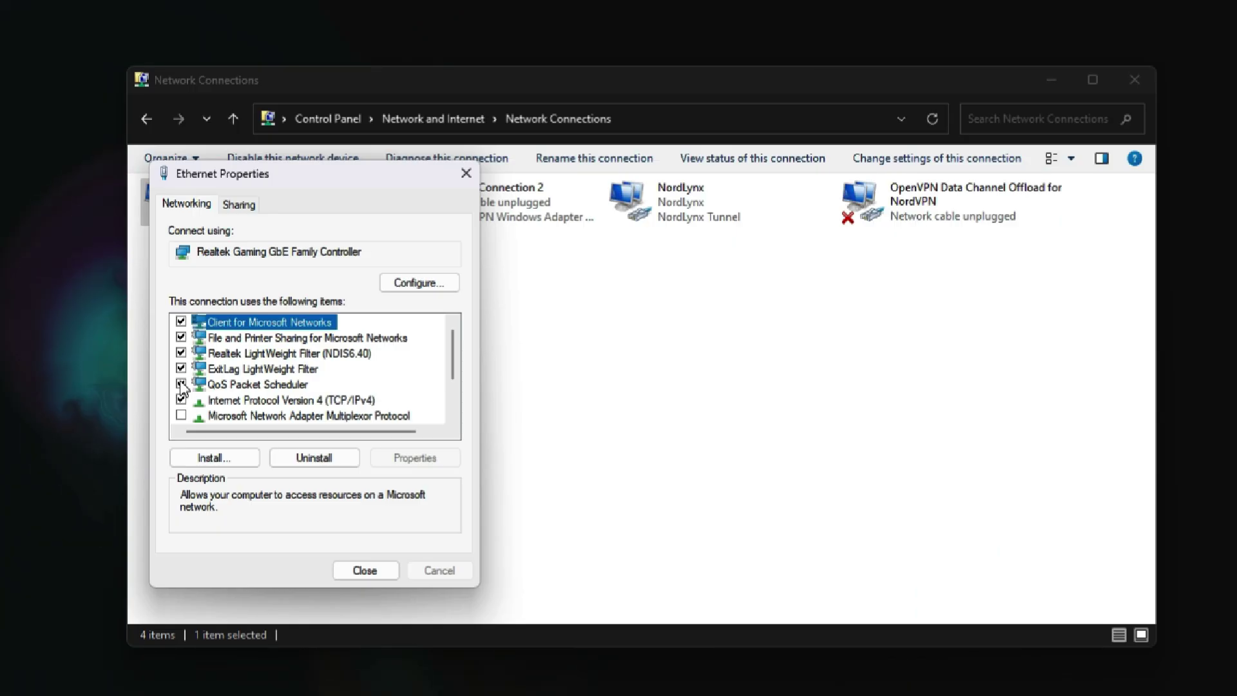
# Disable QoS Packet Scheduler for the Ethernet connection, close its properties and show the desktop
pyautogui.click(300, 356)
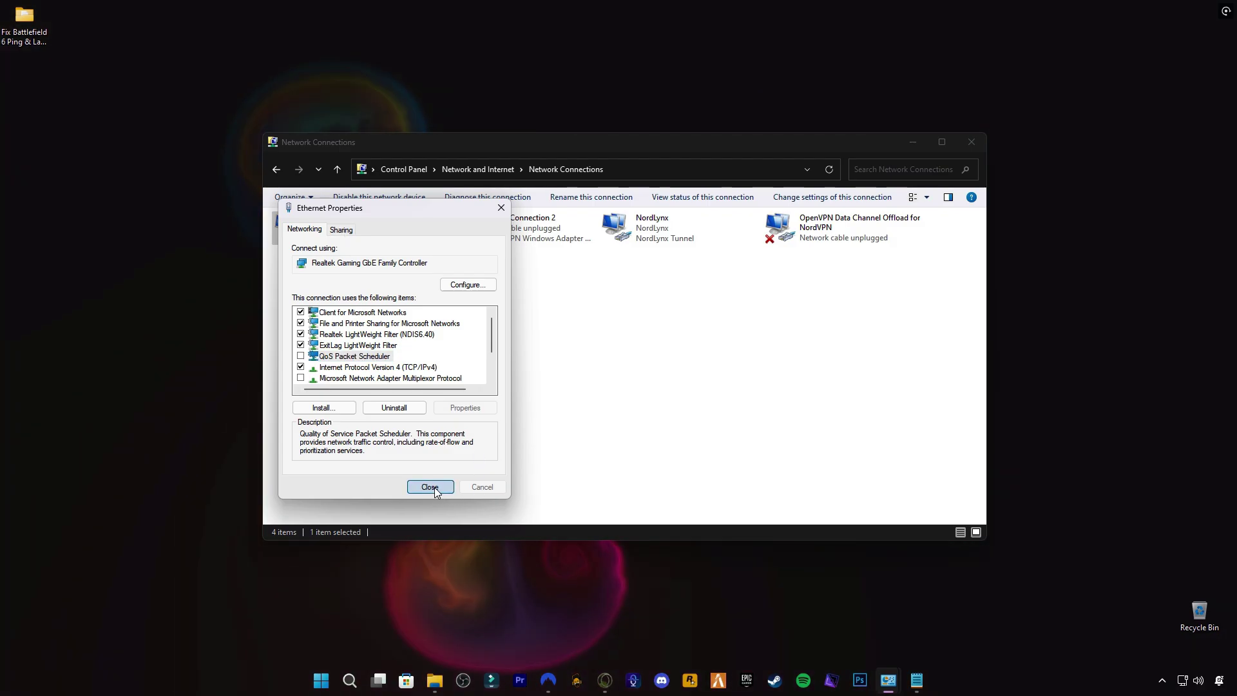
pyautogui.click(434, 491)
pyautogui.press('super+d')
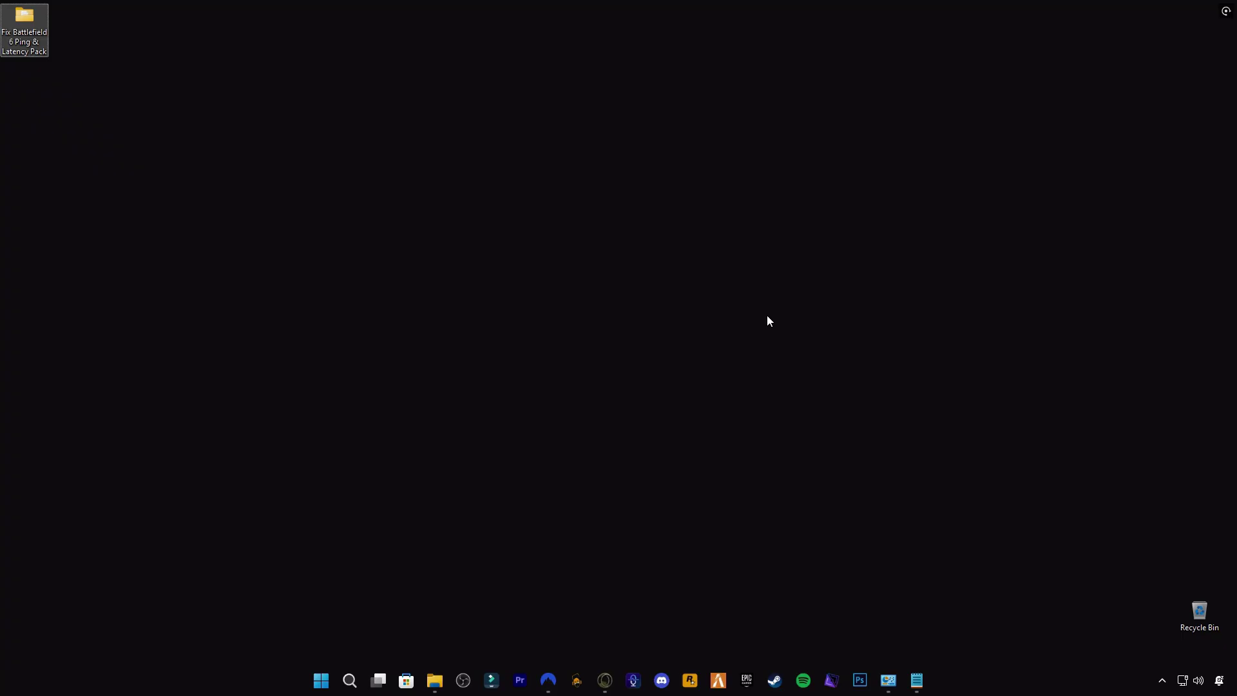
pyautogui.press('super')
pyautogui.click(775, 637)
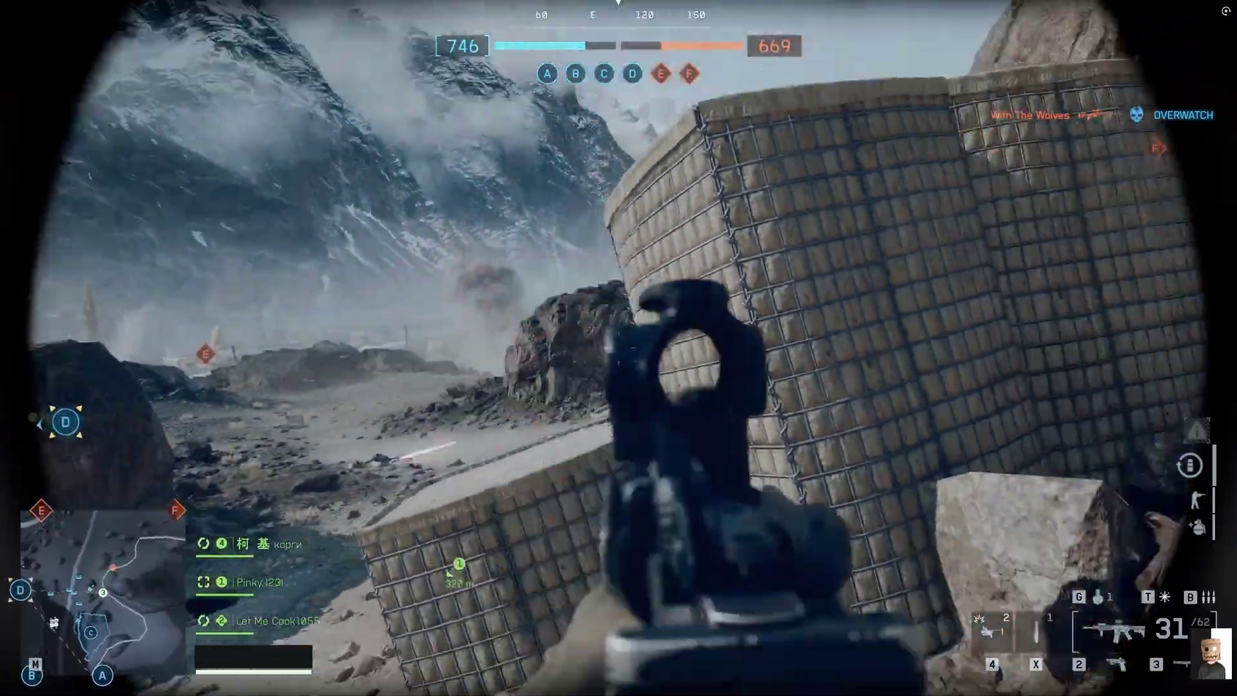
pyautogui.press('g')
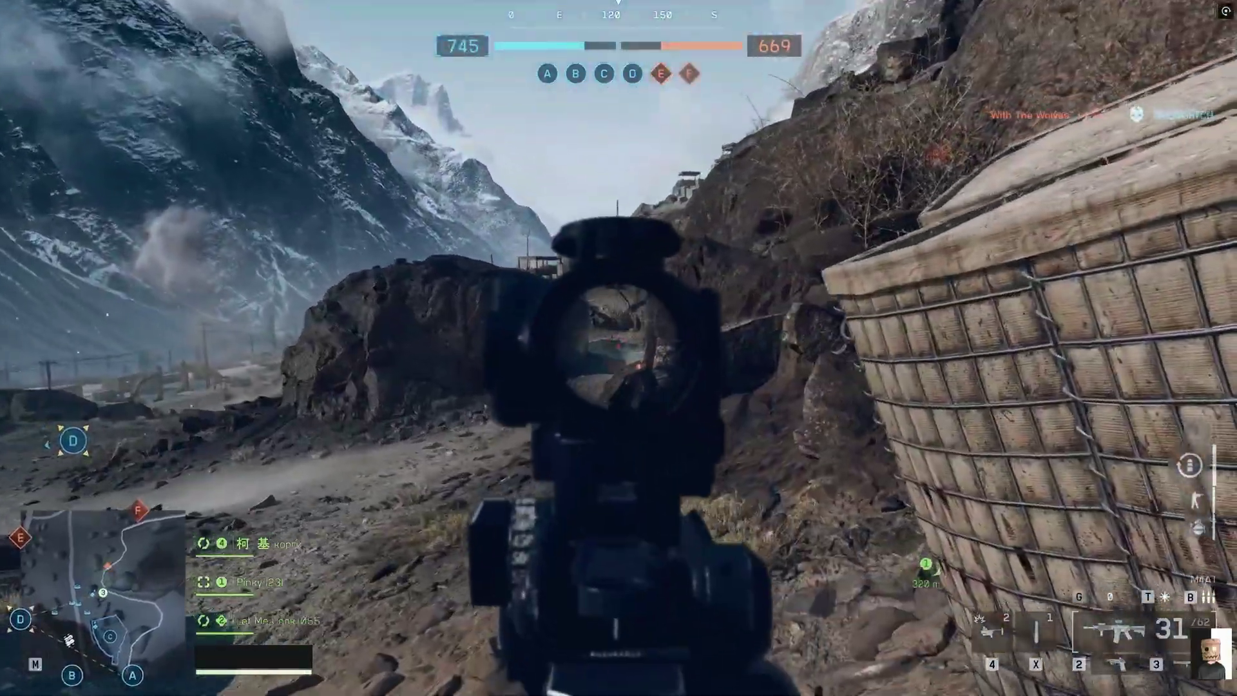
pyautogui.press('w')
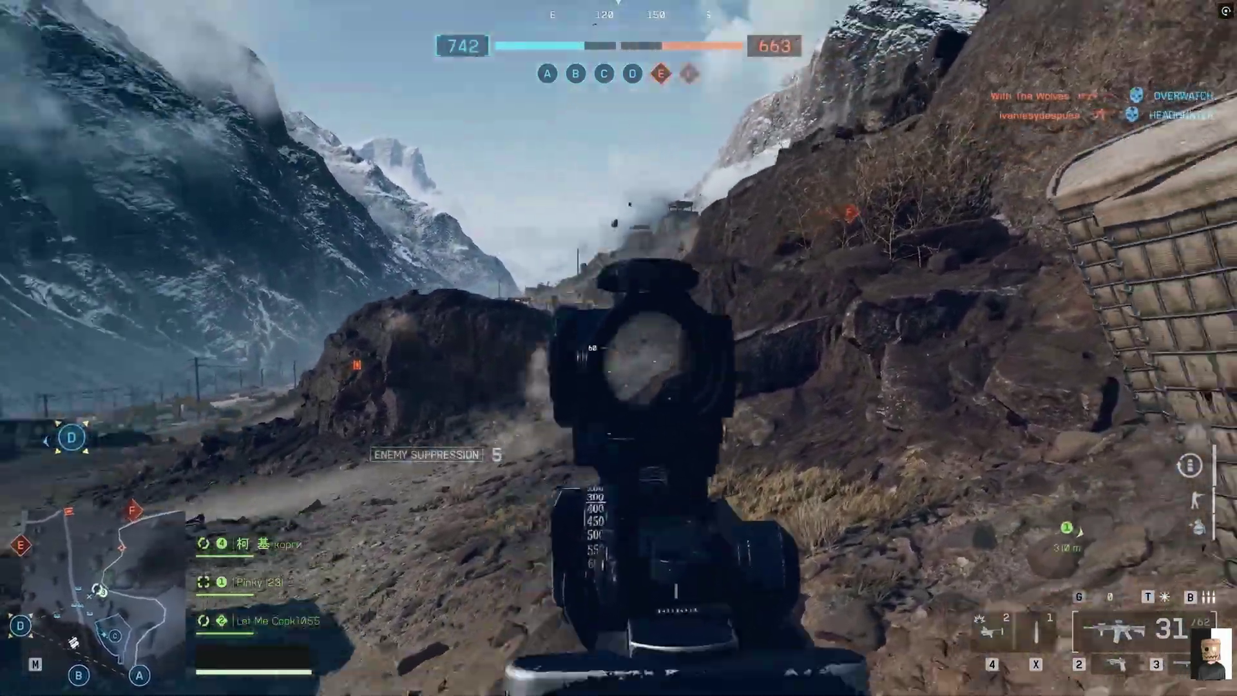
pyautogui.press('4')
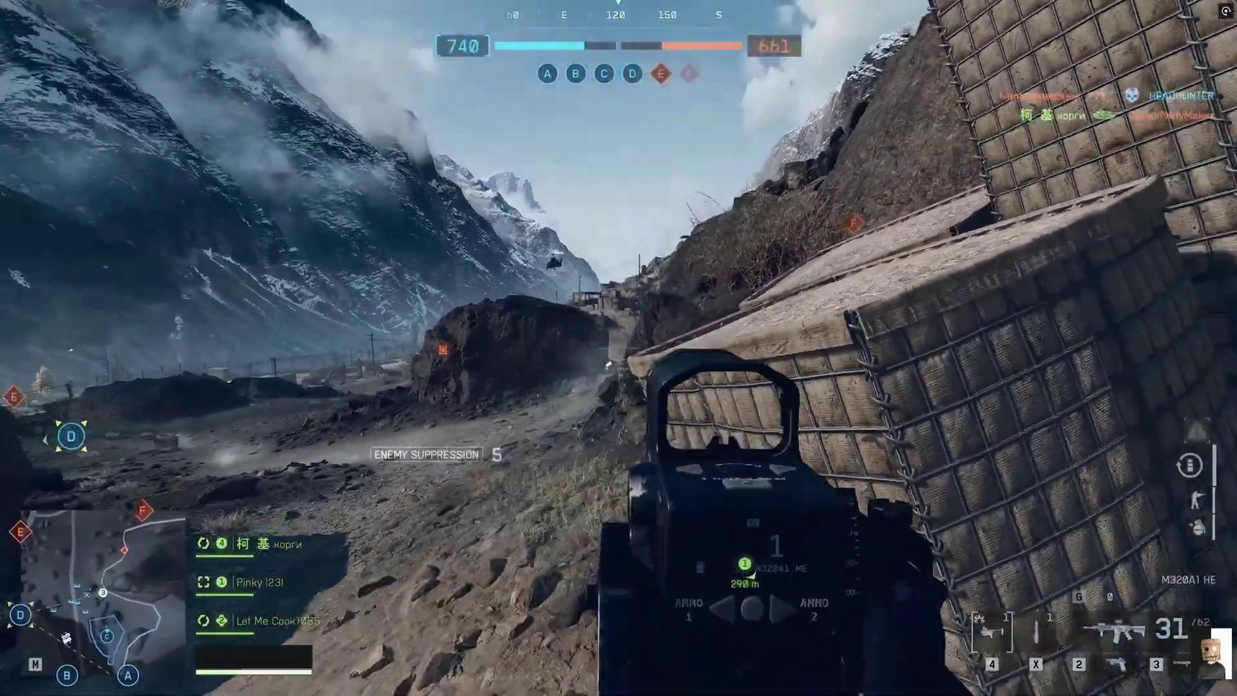
pyautogui.press('space')
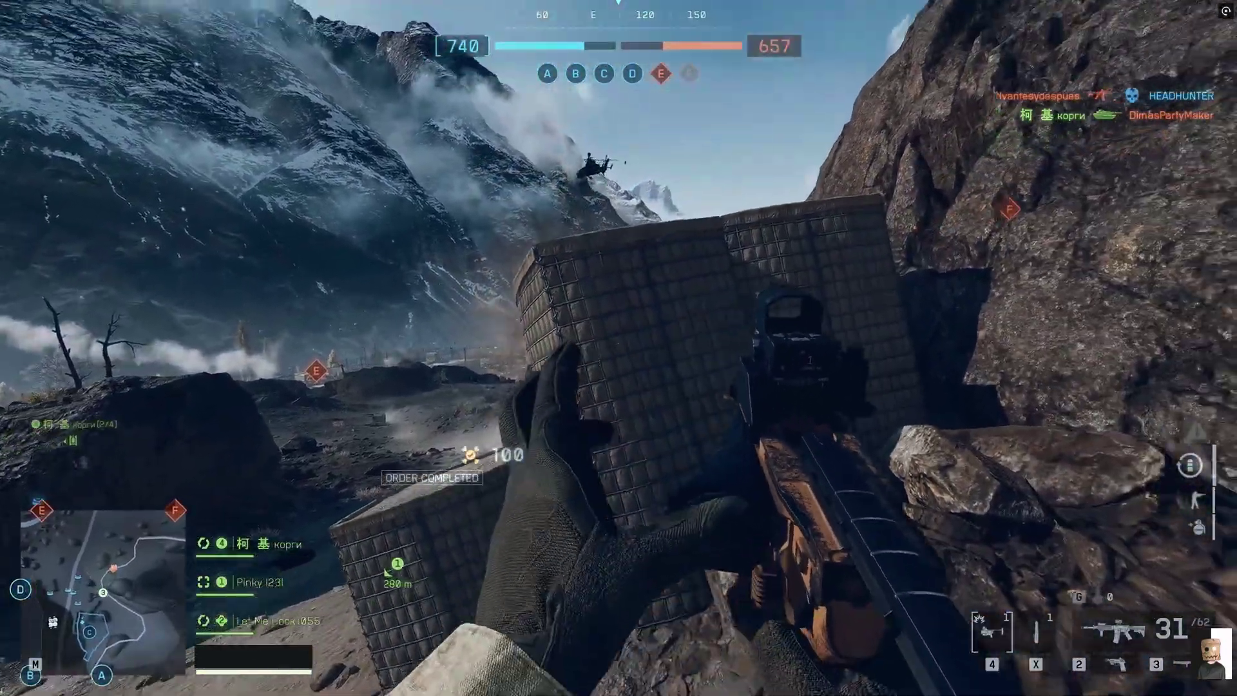